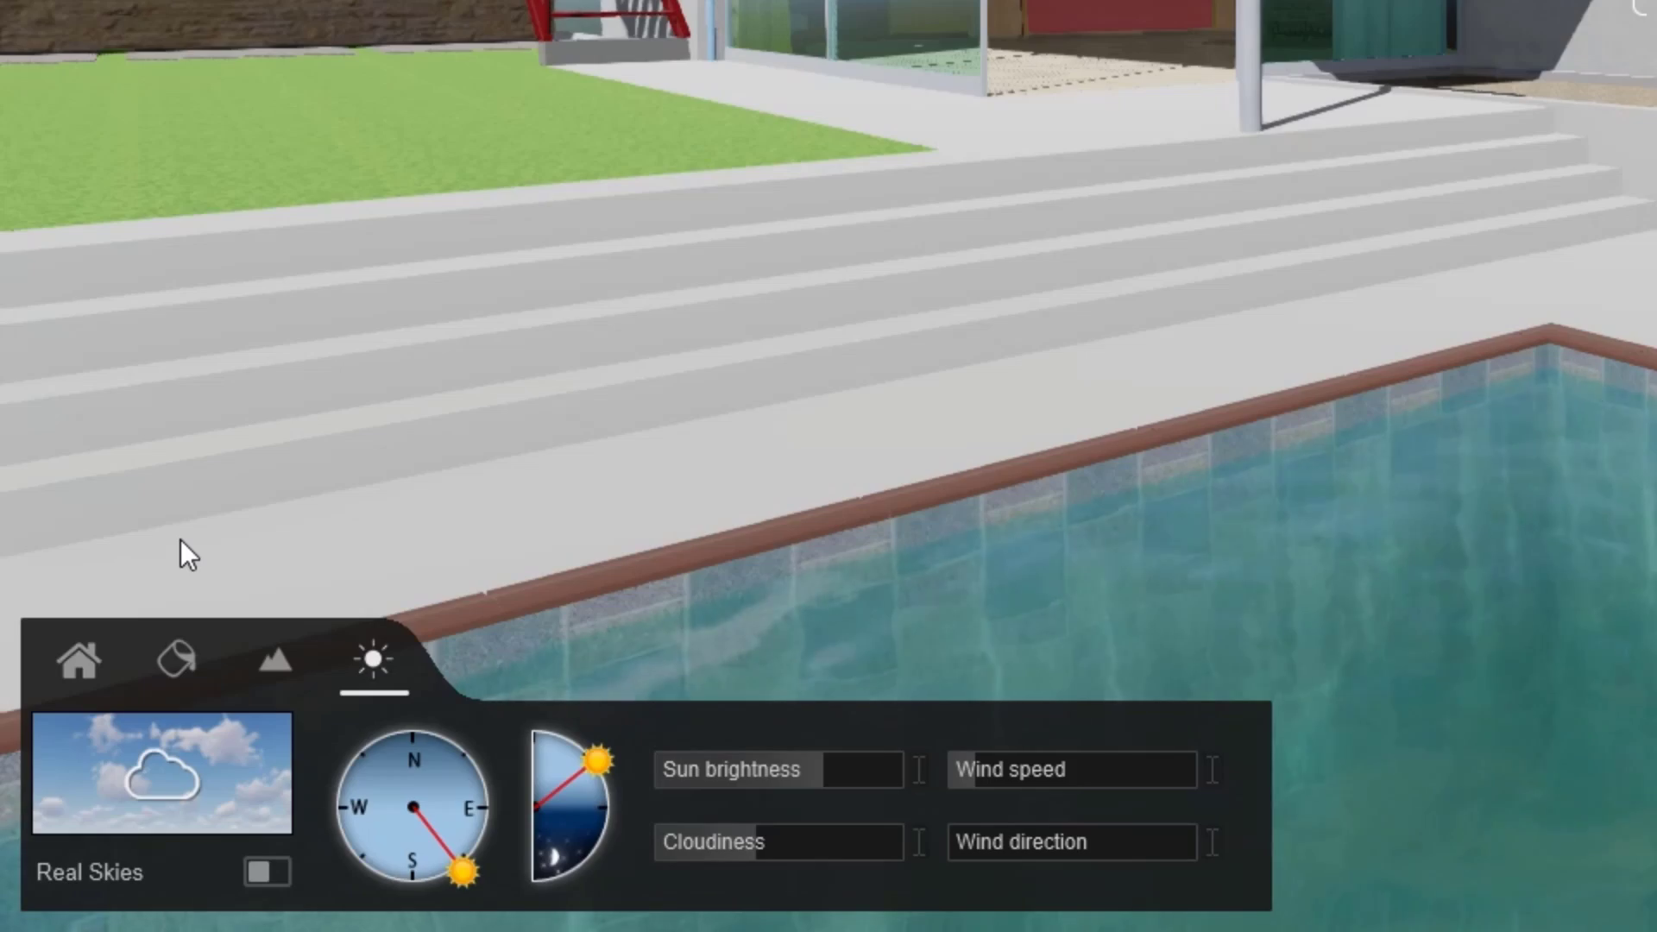
Open the material library for the house model and browse its Various, Indoor, Outdoor and custom material collections, including grass and rock.
left_click(178, 661)
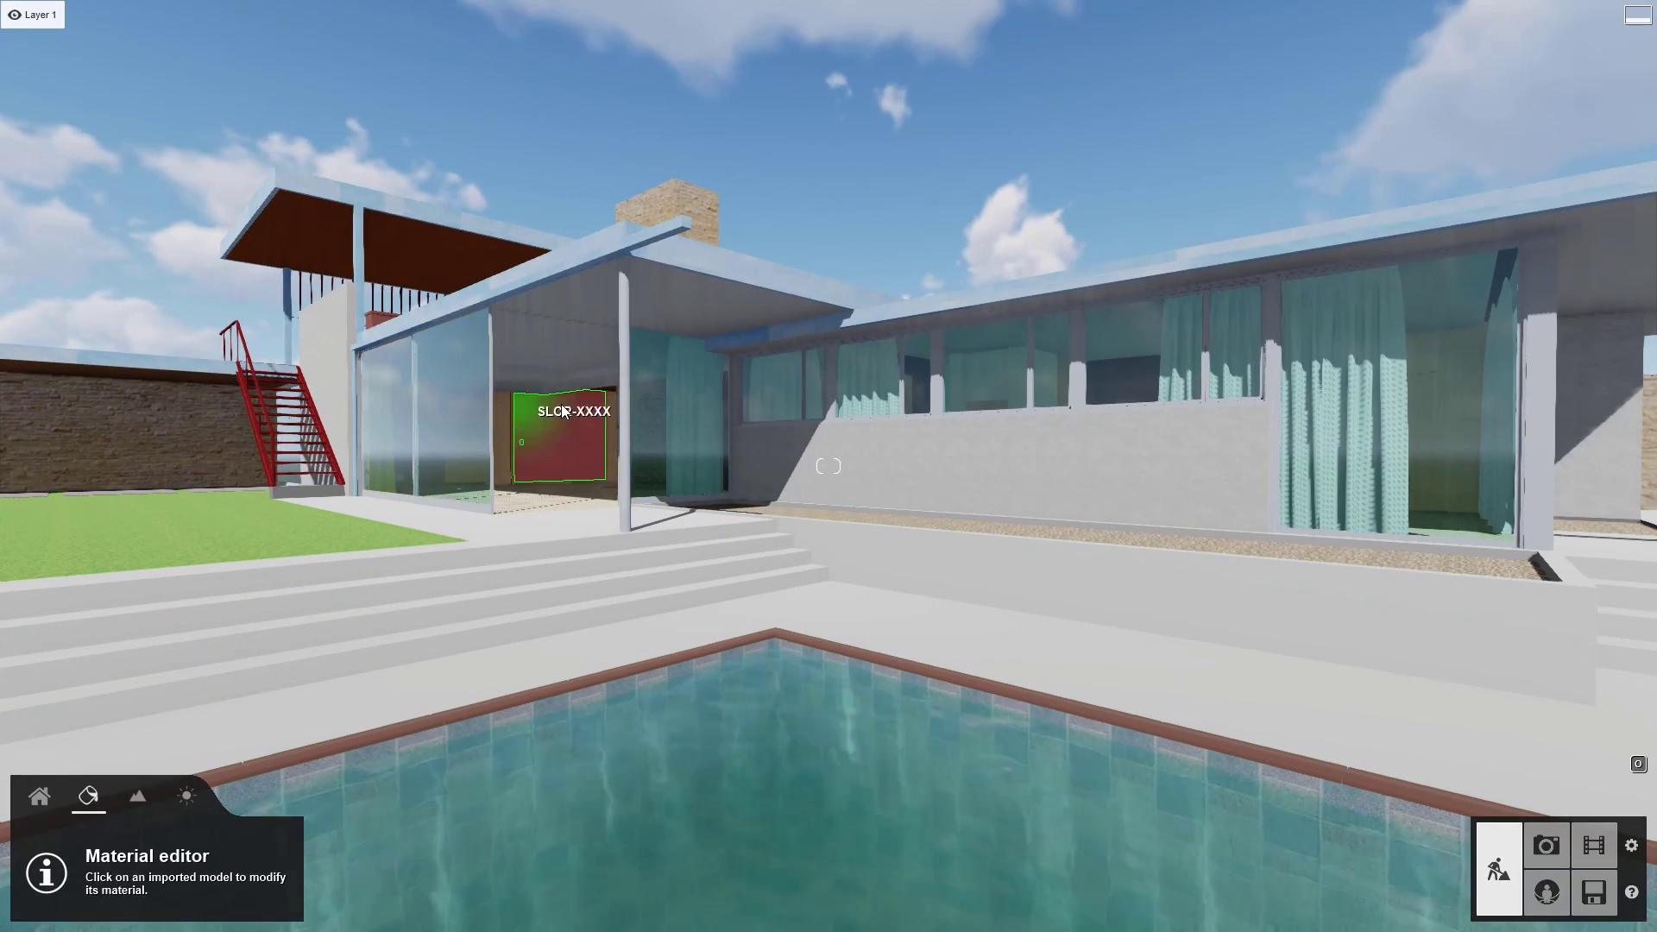
left_click(906, 631)
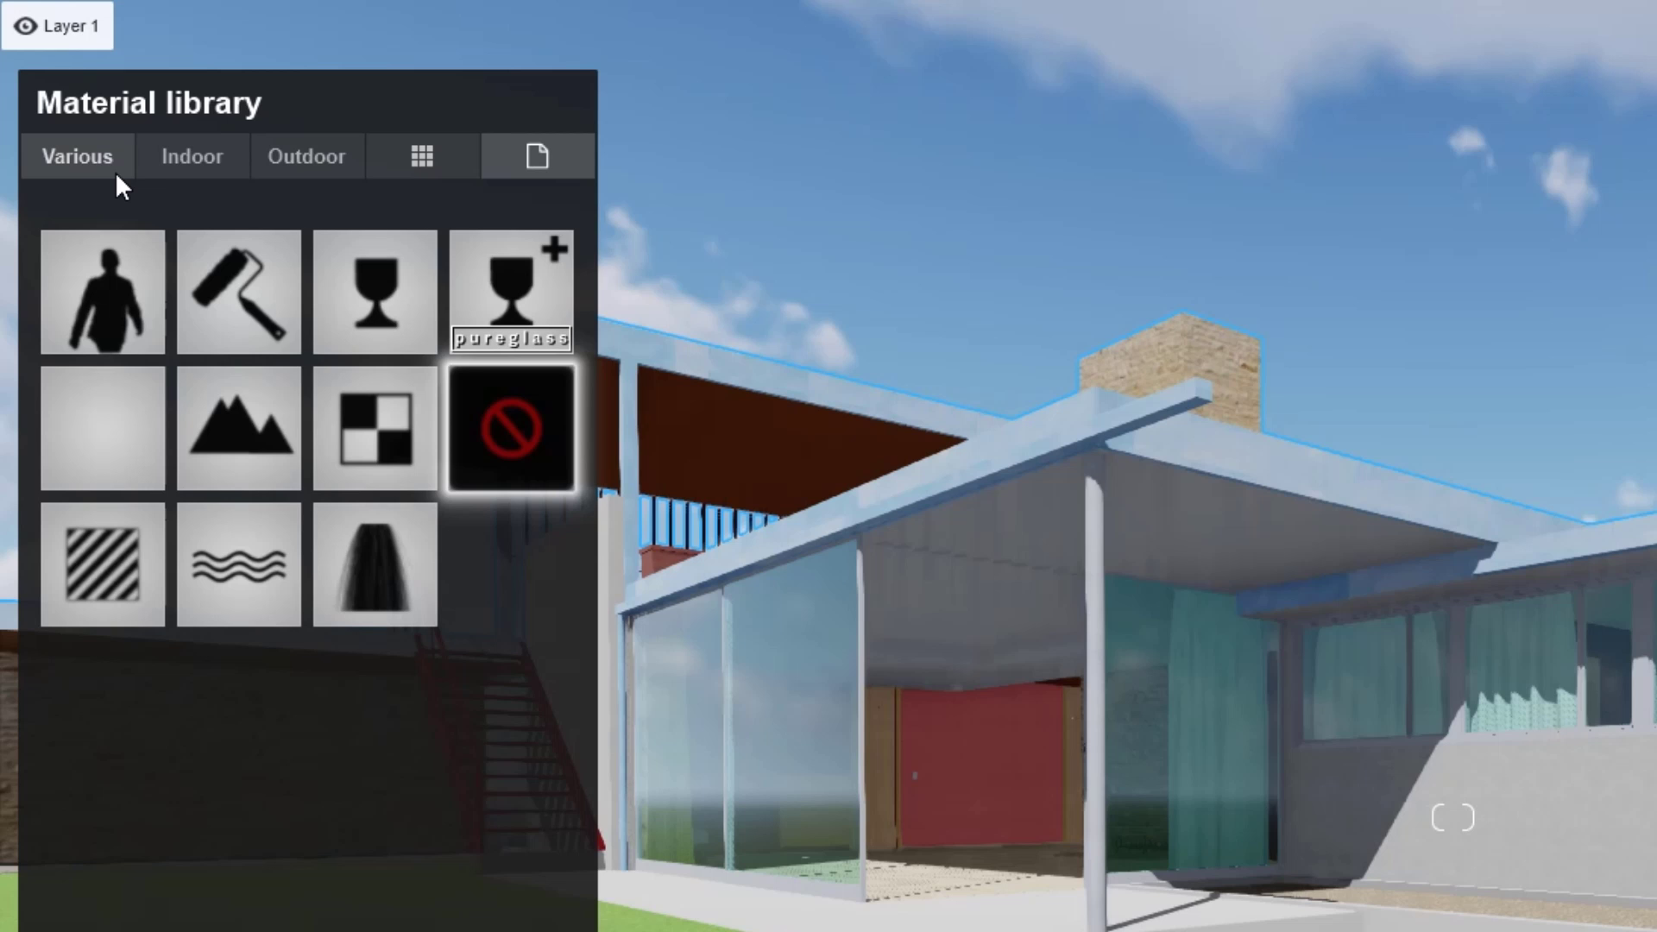
left_click(115, 171)
left_click(233, 173)
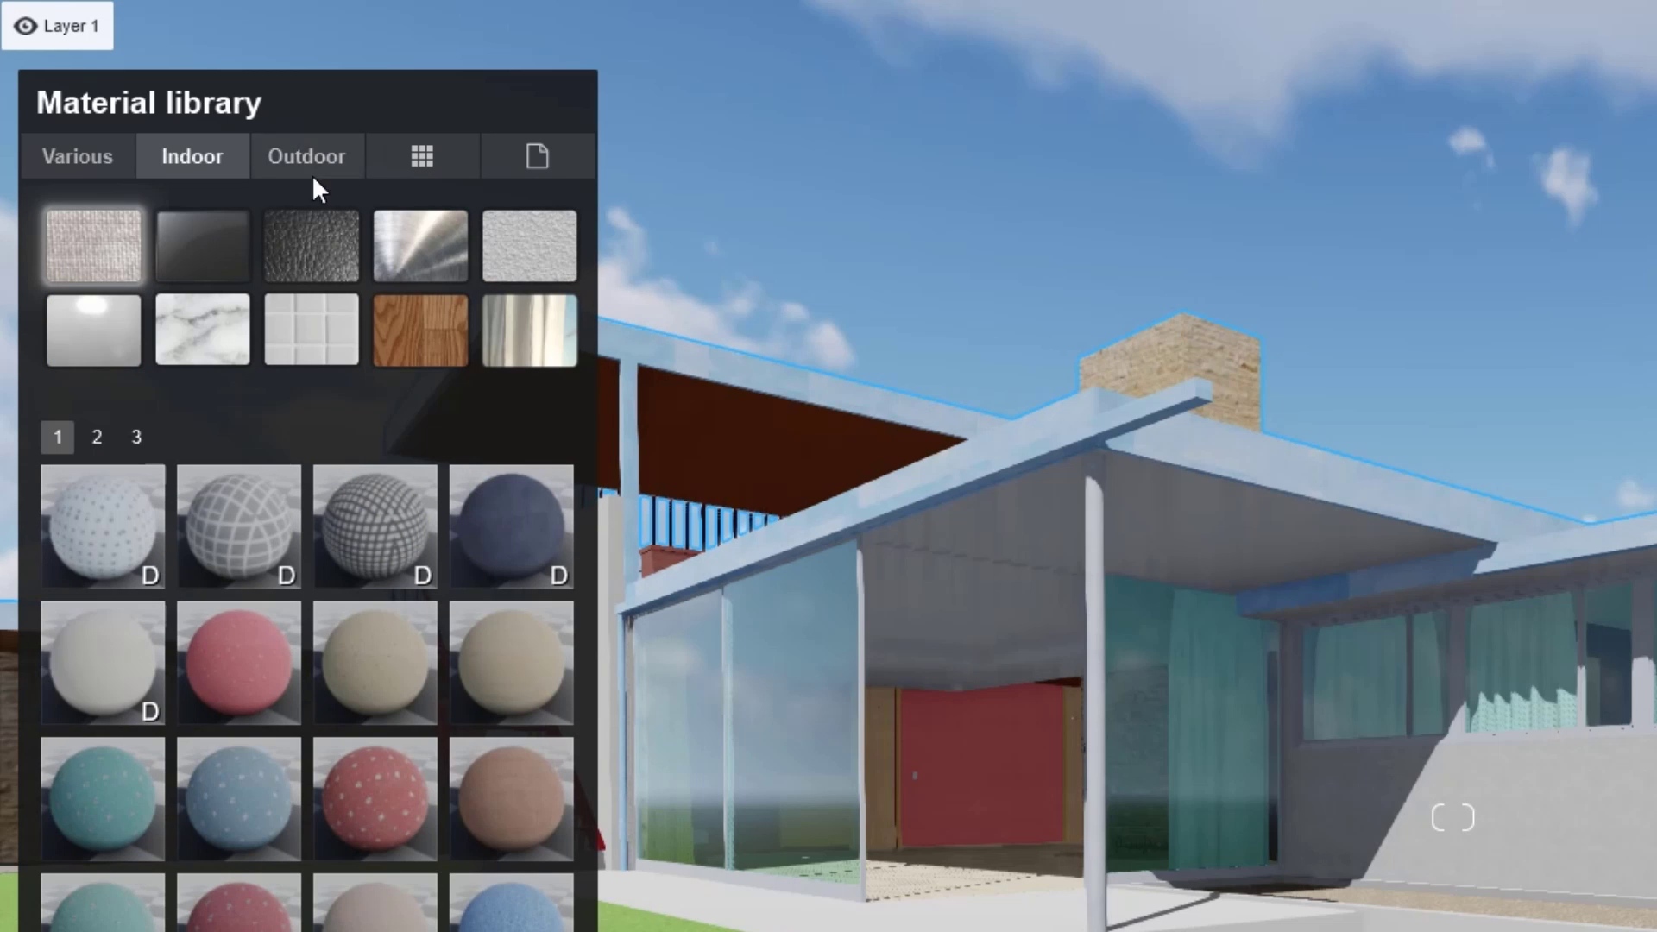
left_click(312, 173)
left_click(473, 170)
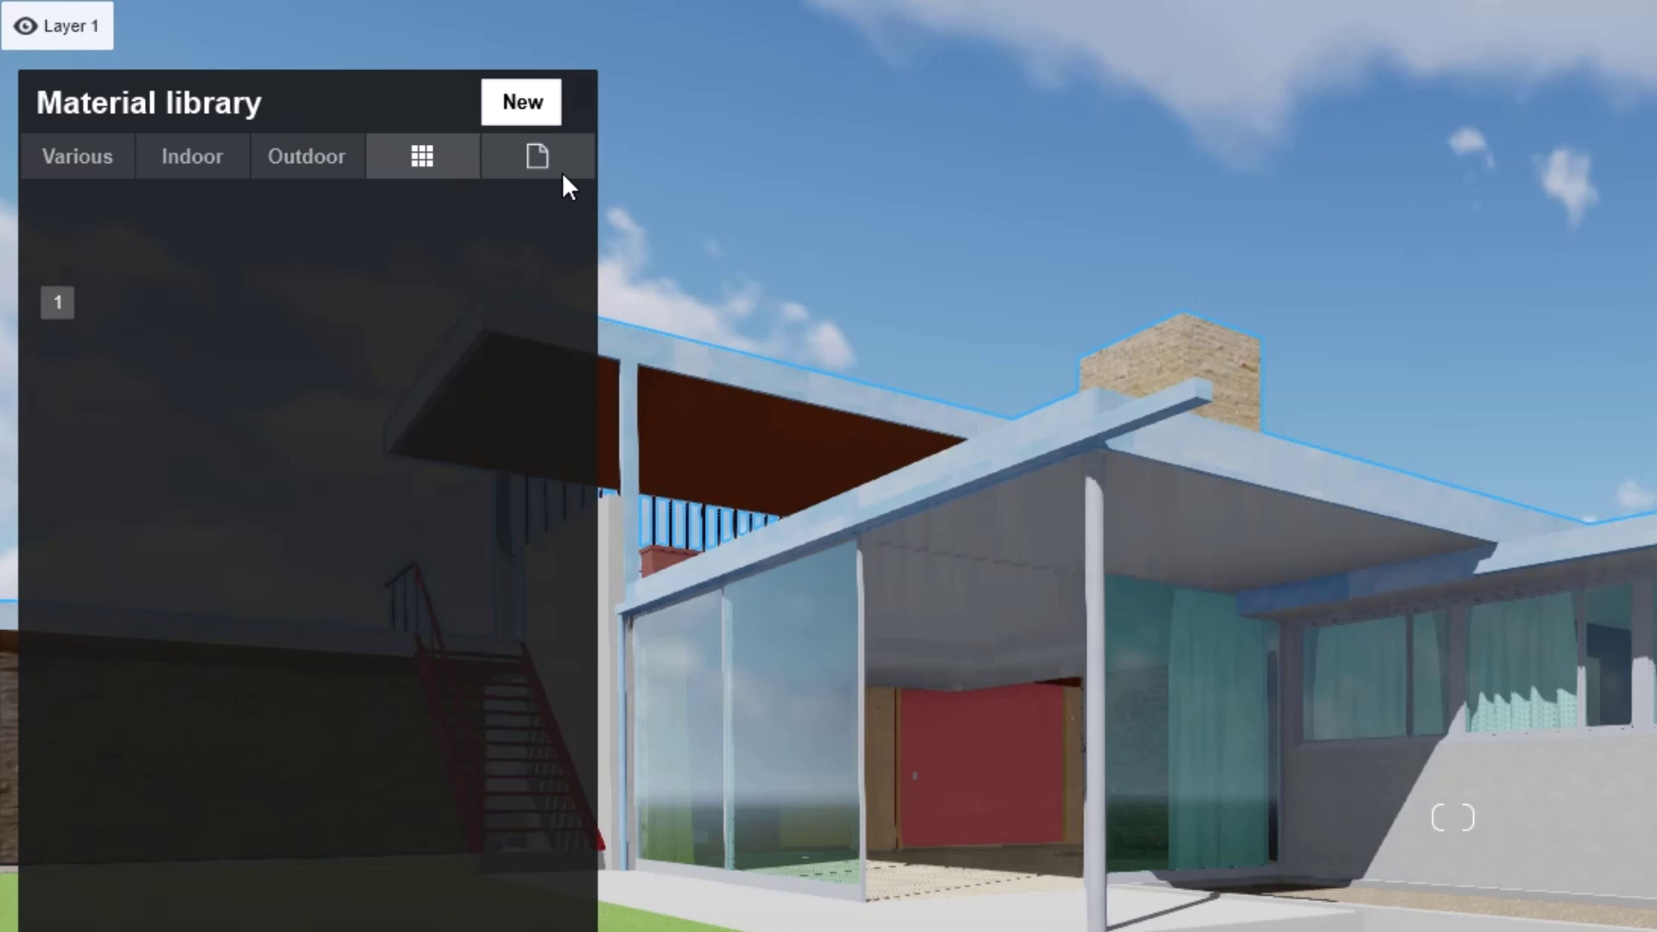
left_click(78, 156)
left_click(203, 246)
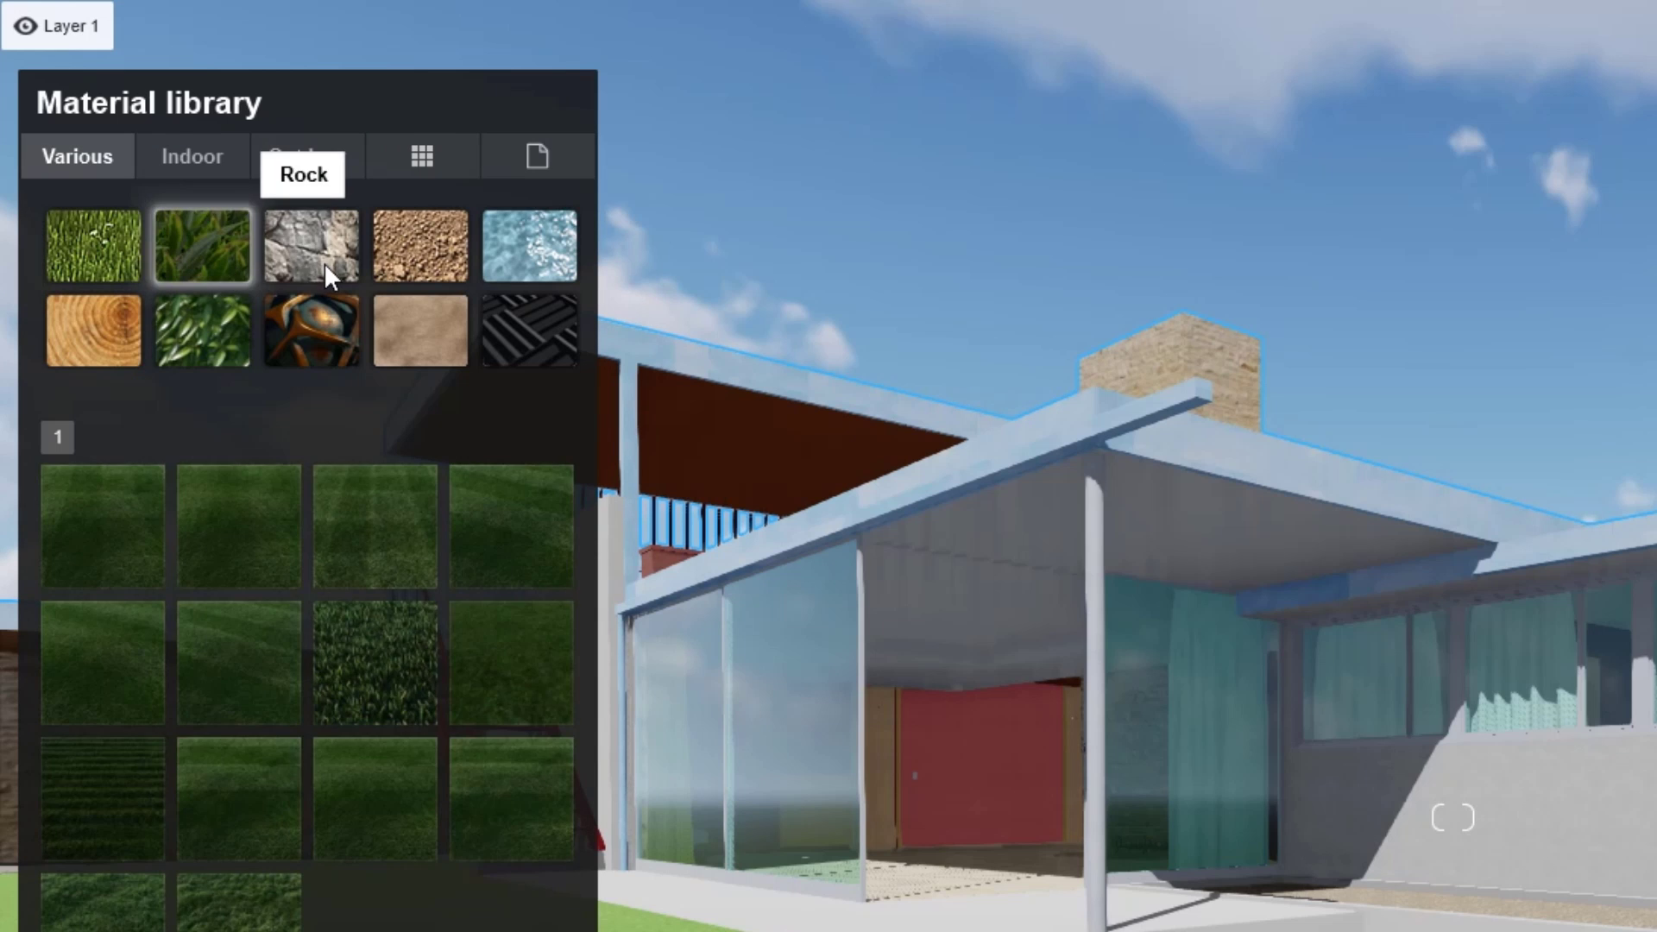
left_click(326, 265)
left_click(332, 343)
left_click(231, 345)
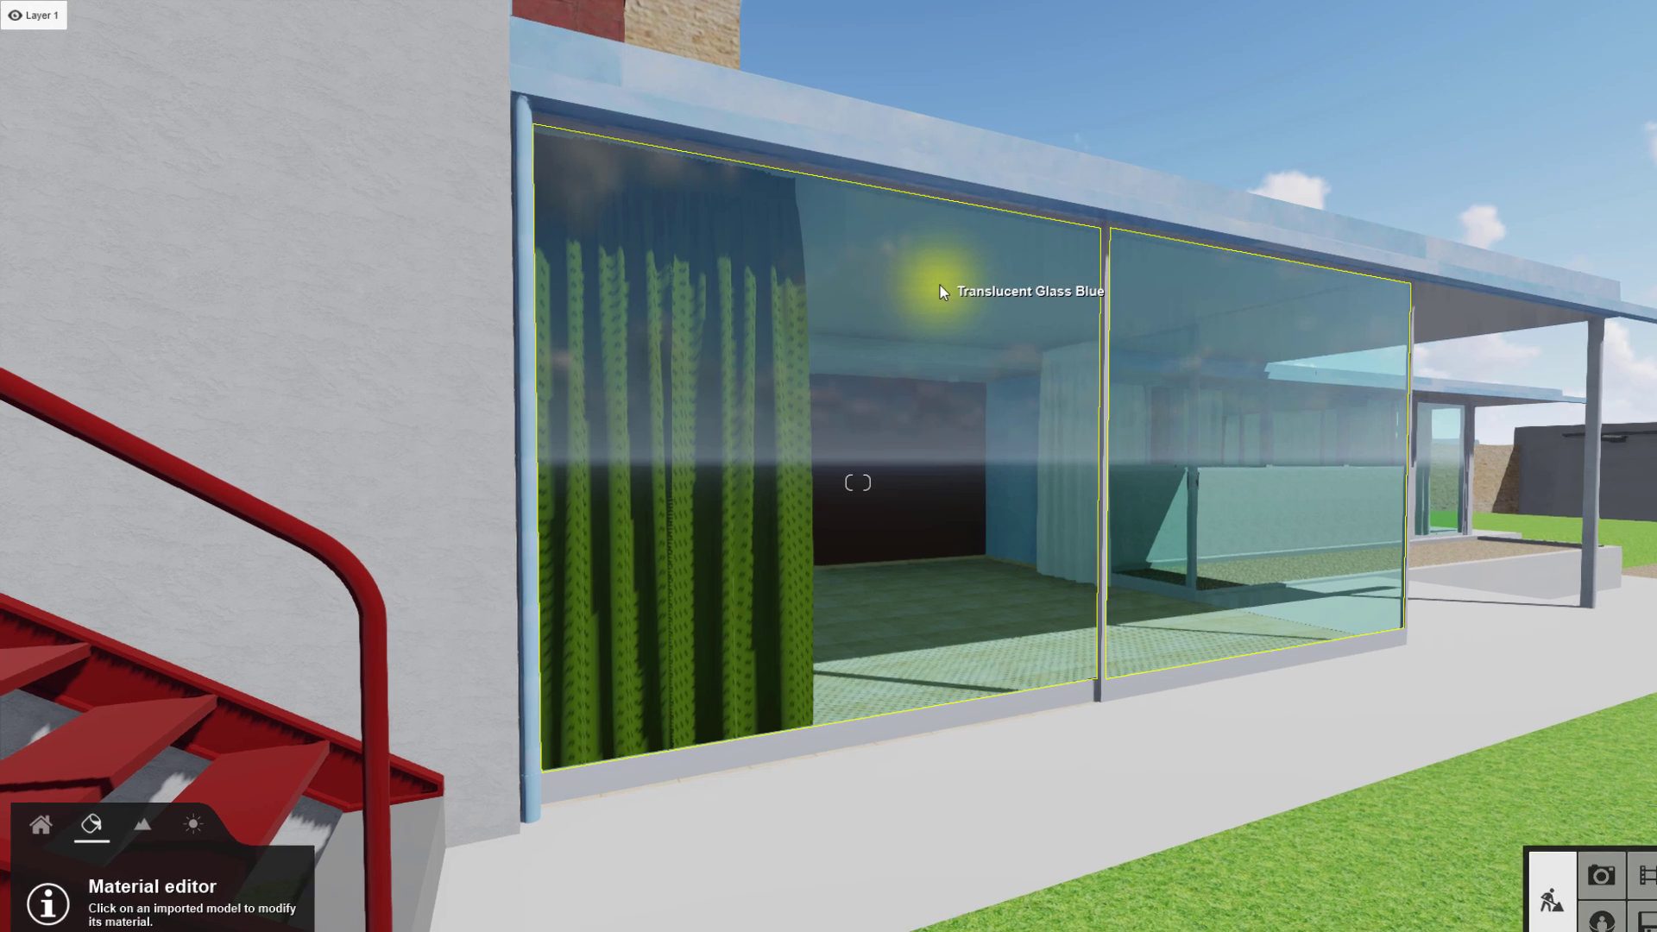
Replace the large window panes' material with Interior Volume Glass 001 and adjust its reflectivity.
left_click(939, 284)
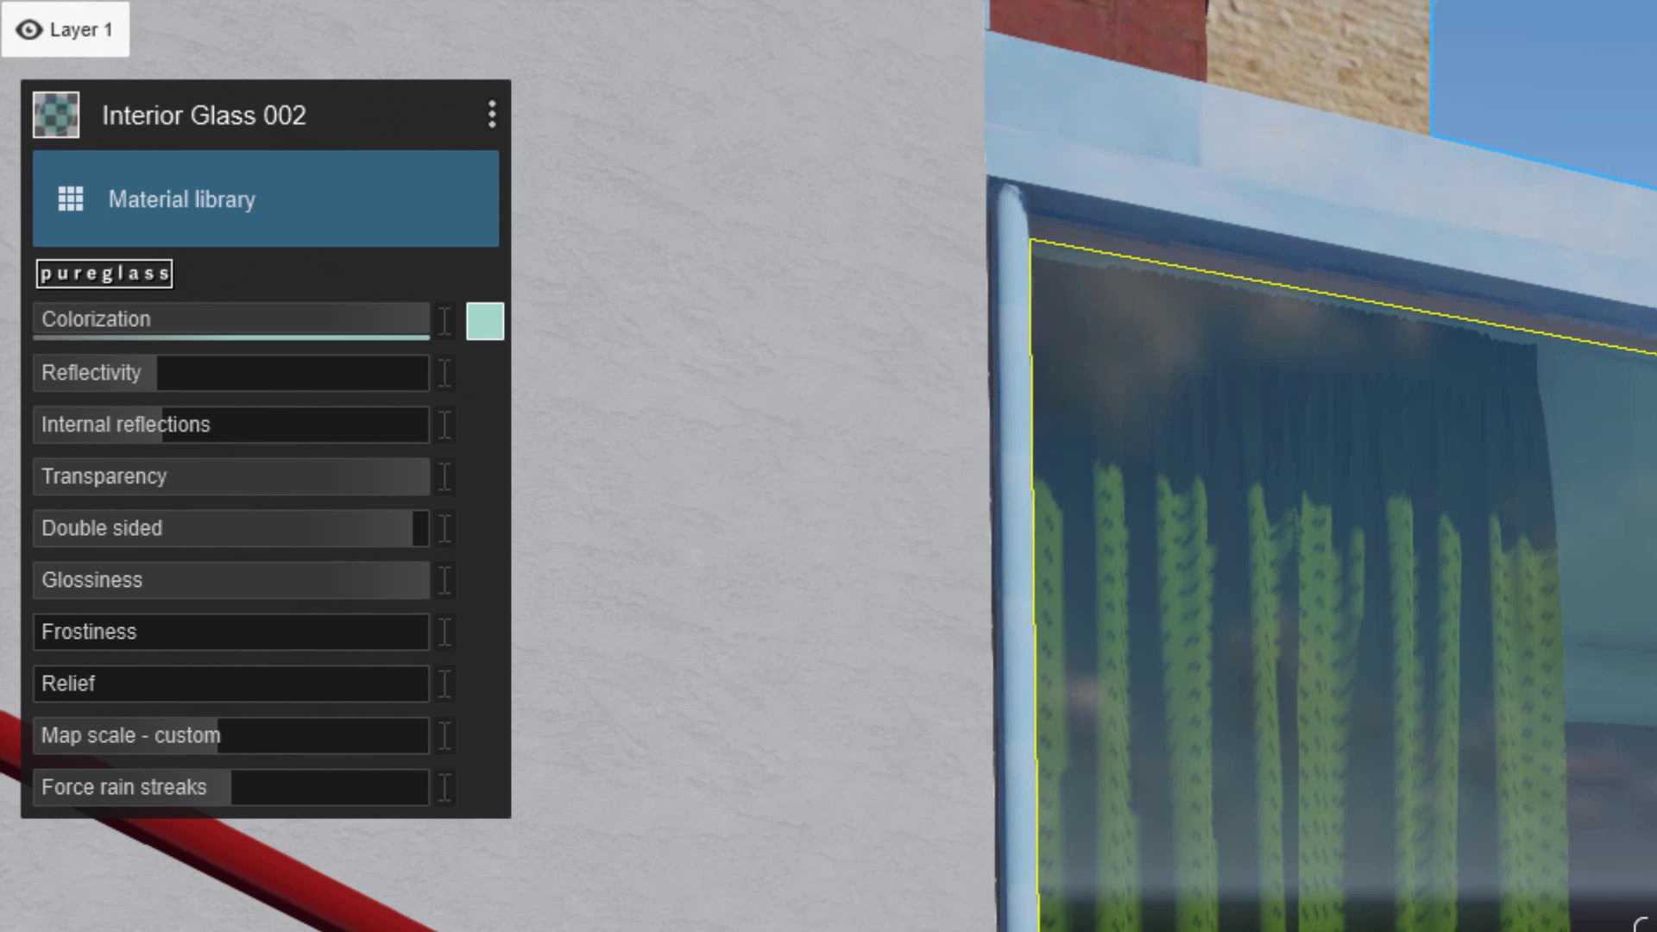
left_click(423, 202)
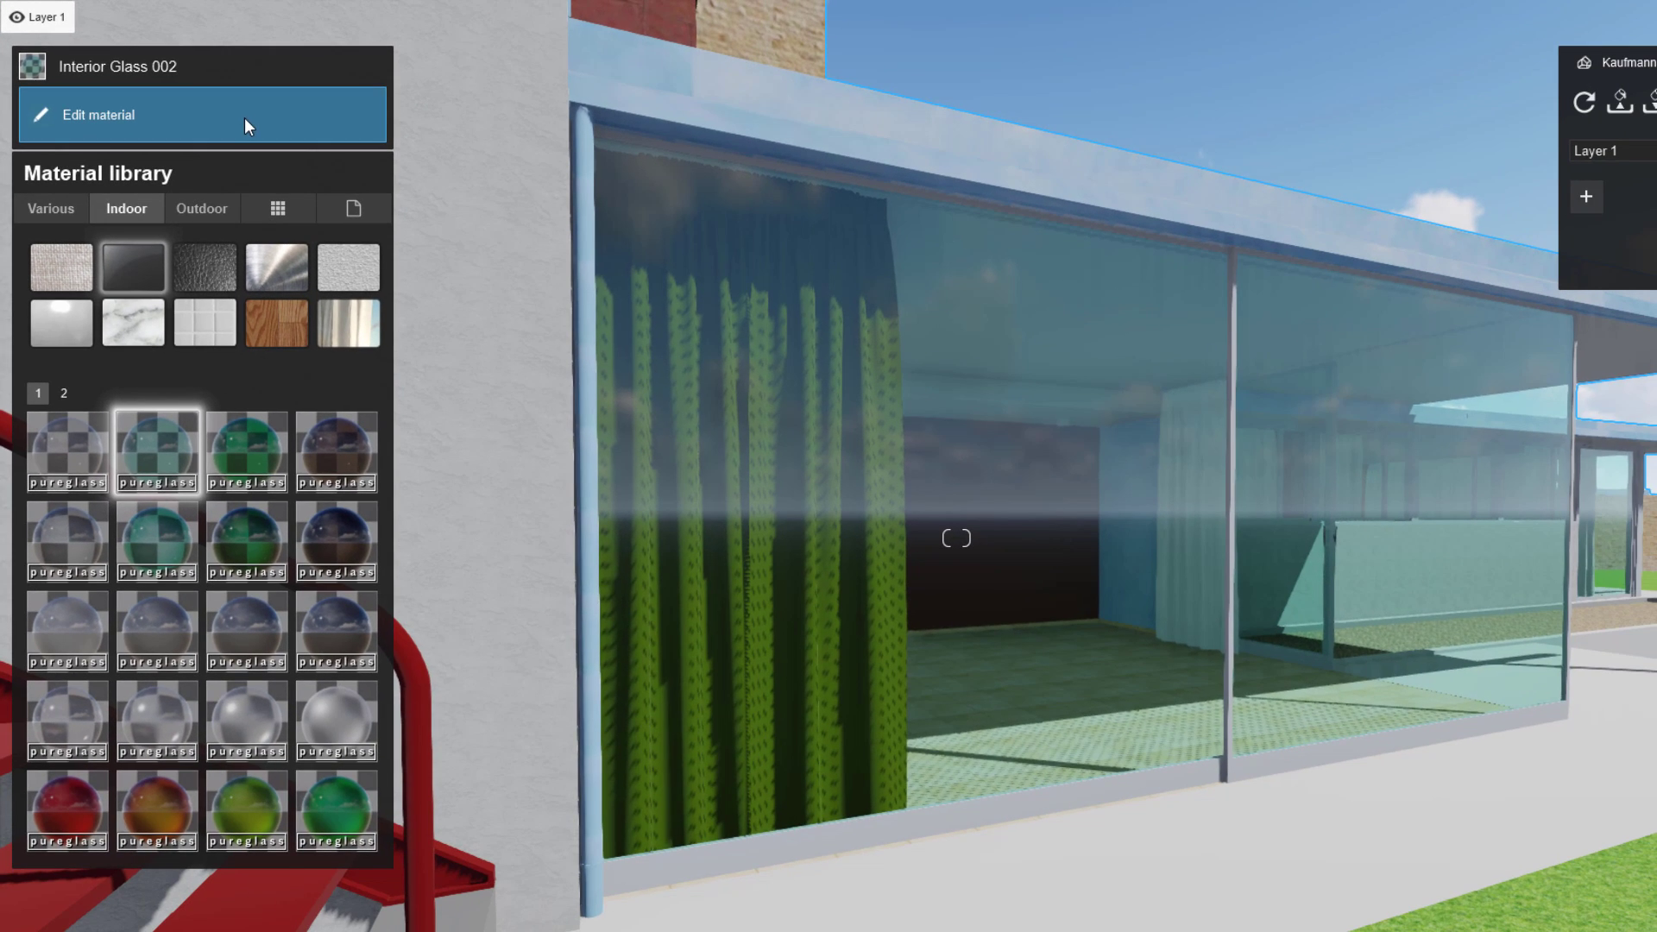
left_click(359, 451)
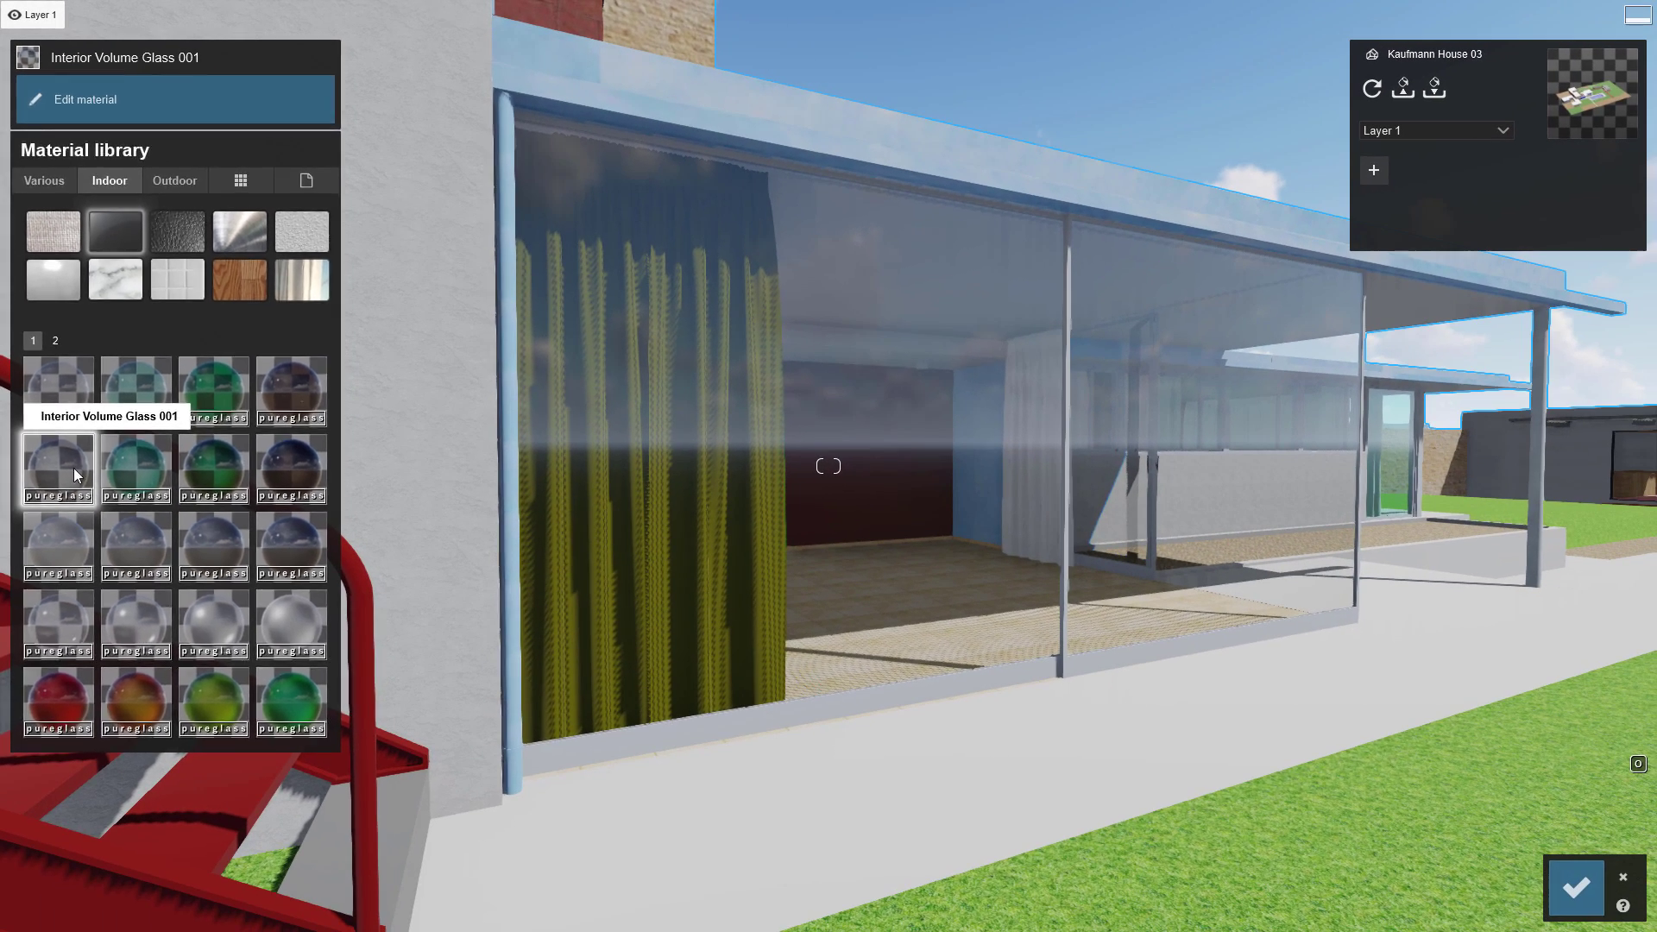
left_click(84, 540)
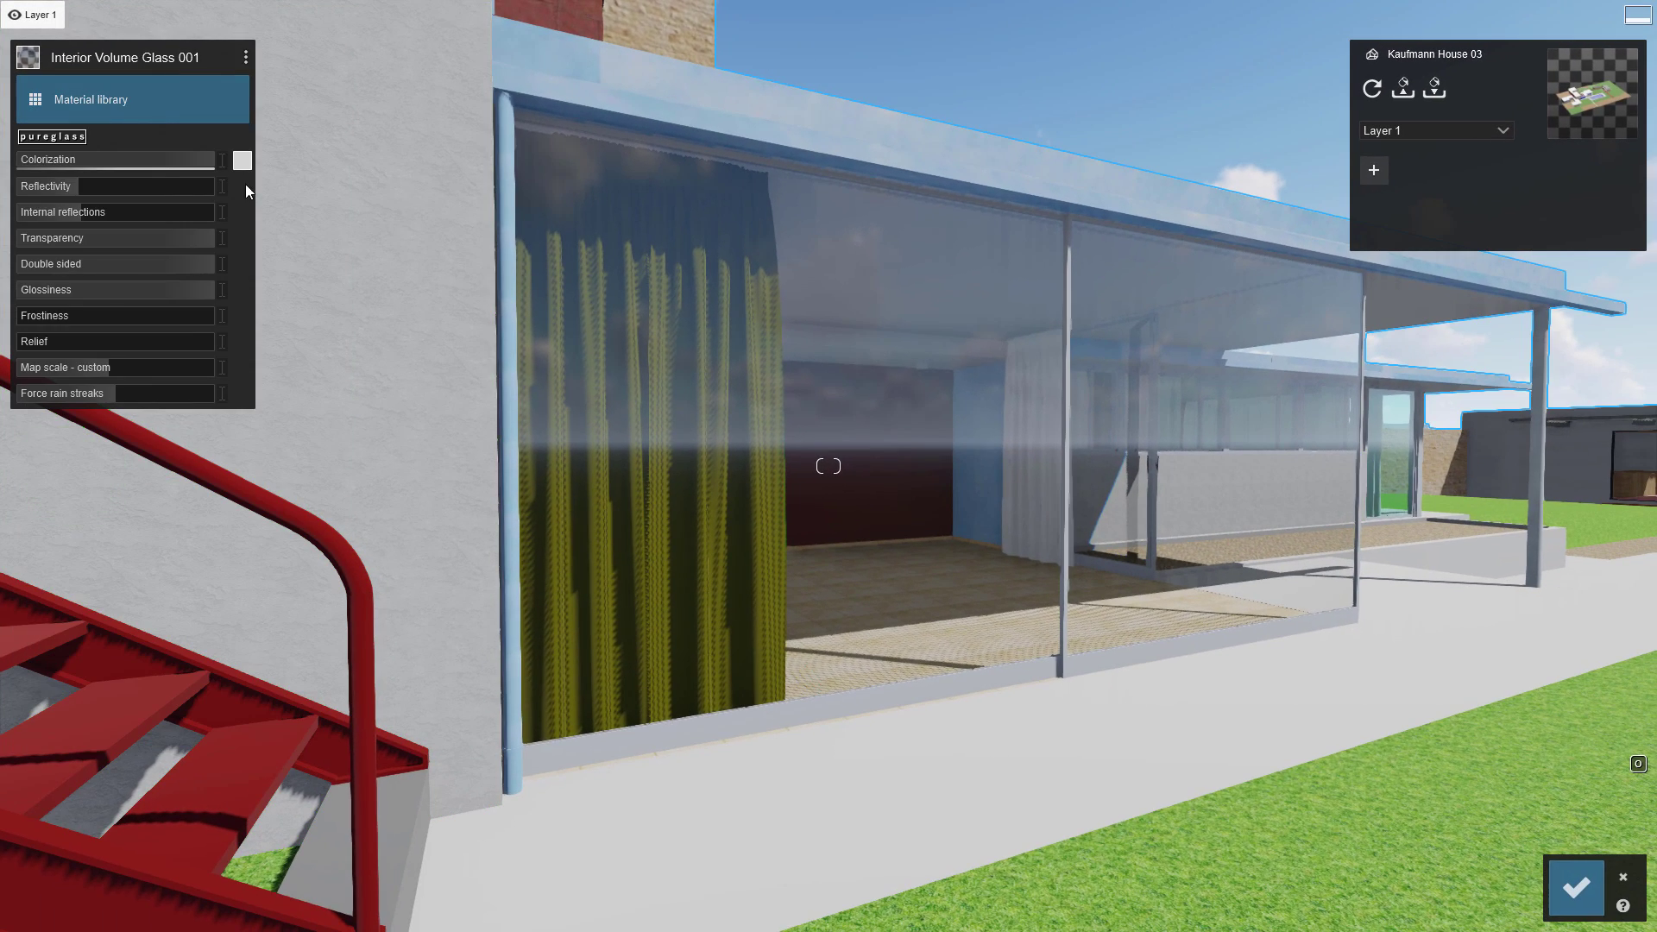
left_click_drag(93, 188, 178, 240)
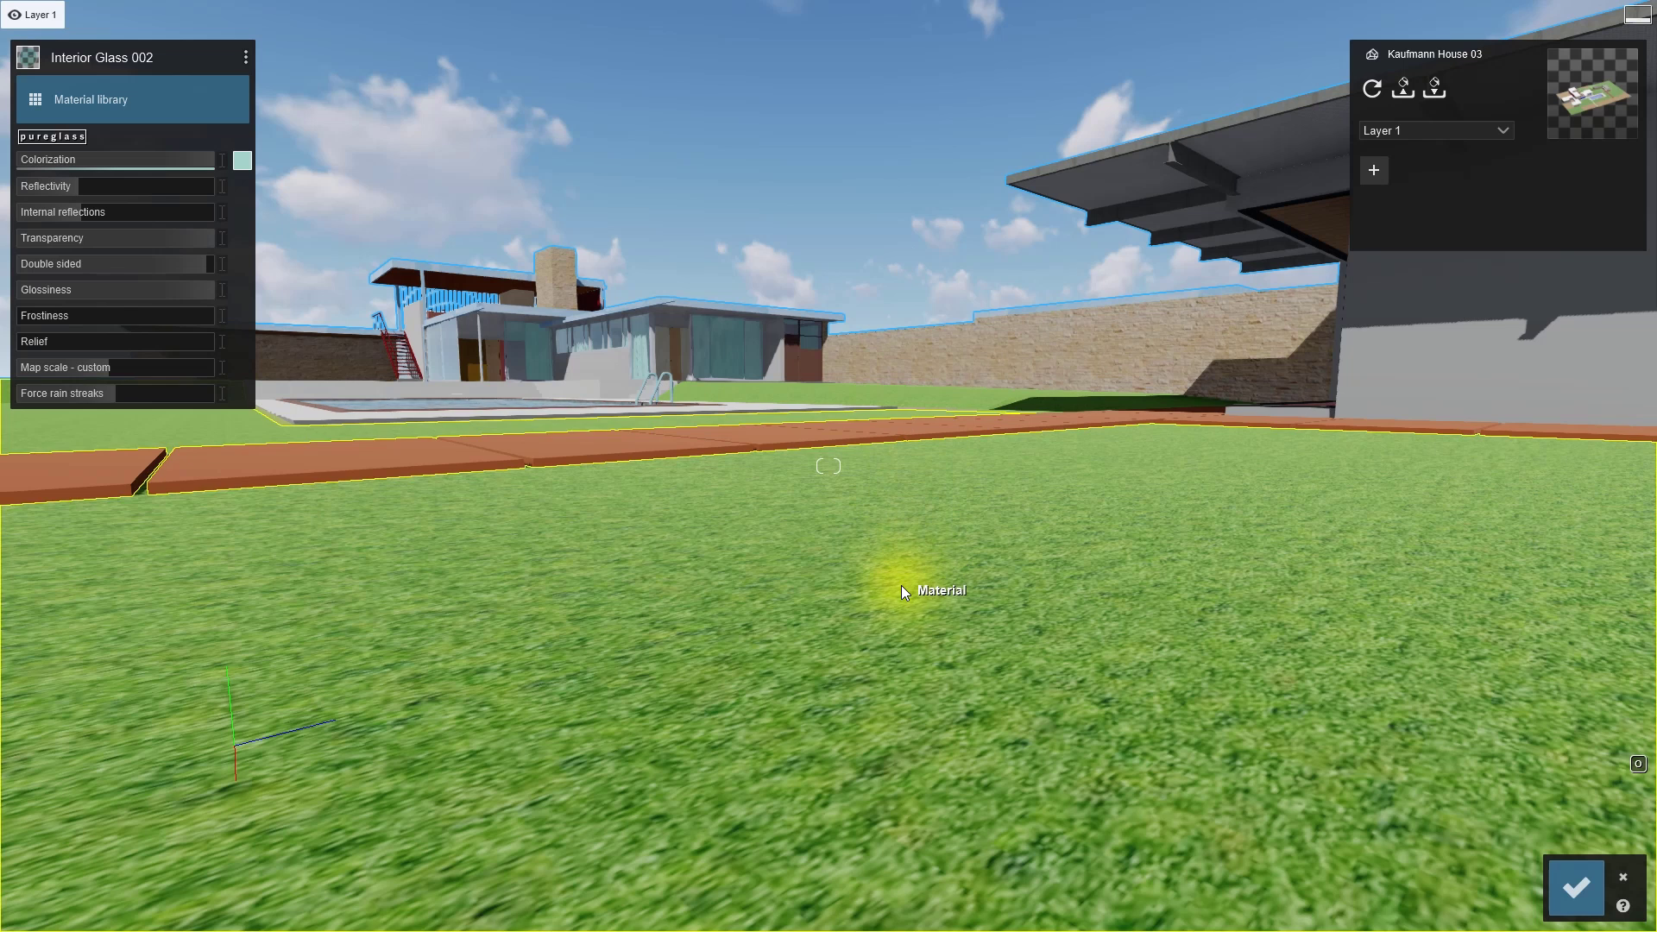
Assign the Landscape material to the lawn in the foreground beside the brick-red paving.
left_click(901, 592)
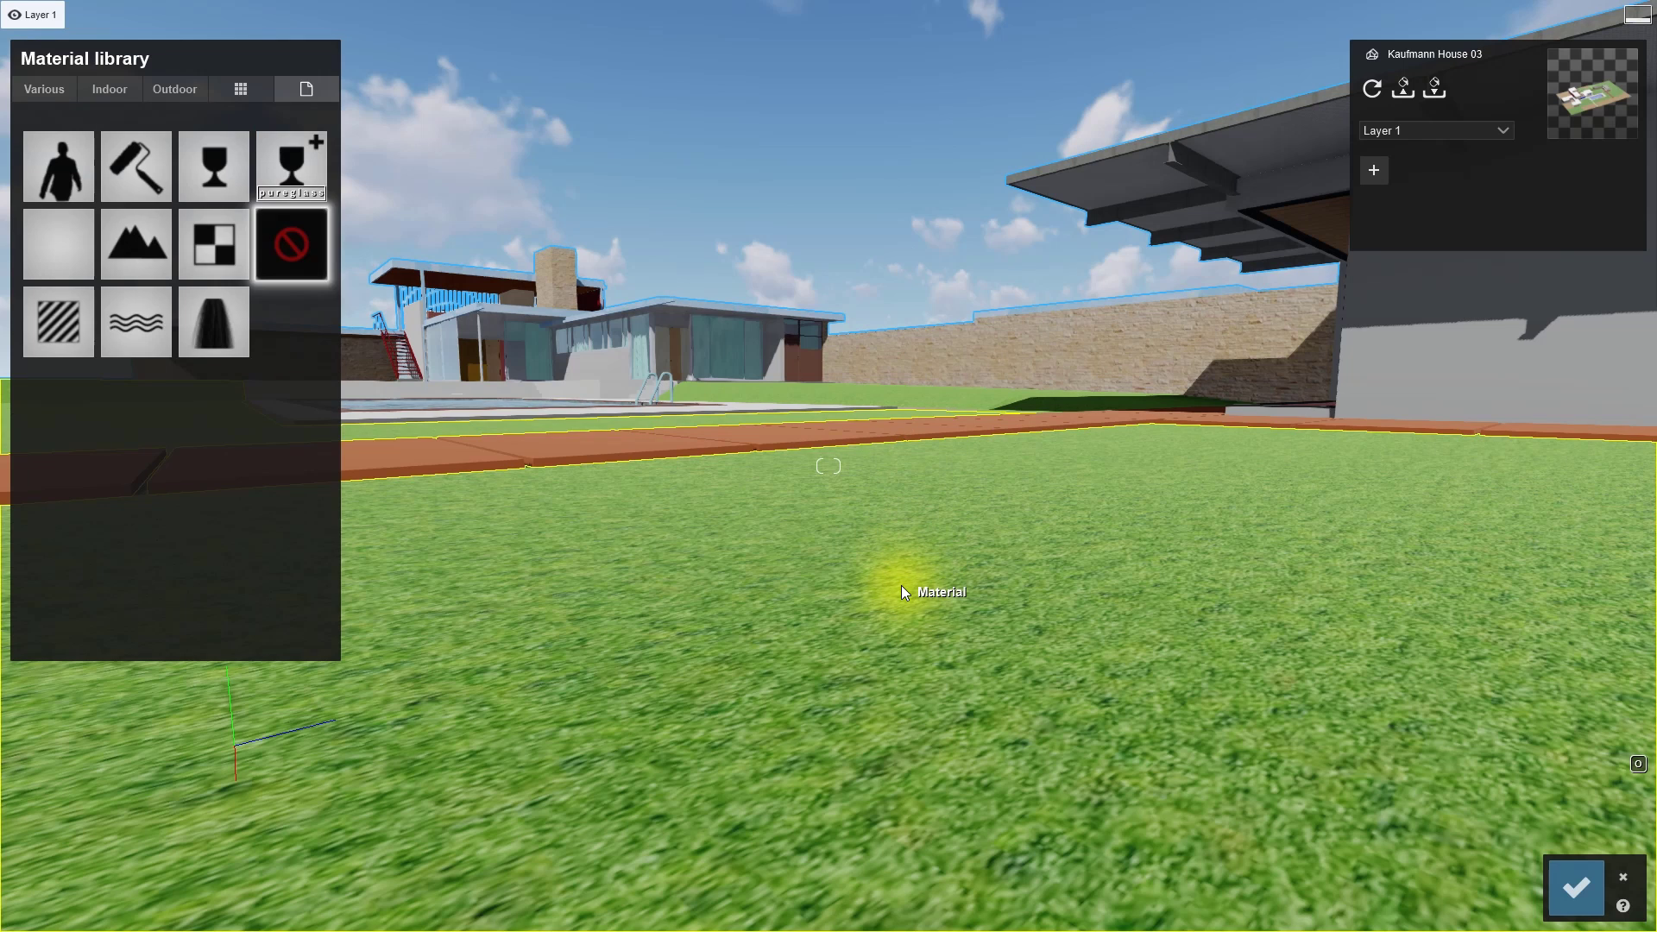
left_click(143, 257)
right_click_drag(143, 257, 103, 258)
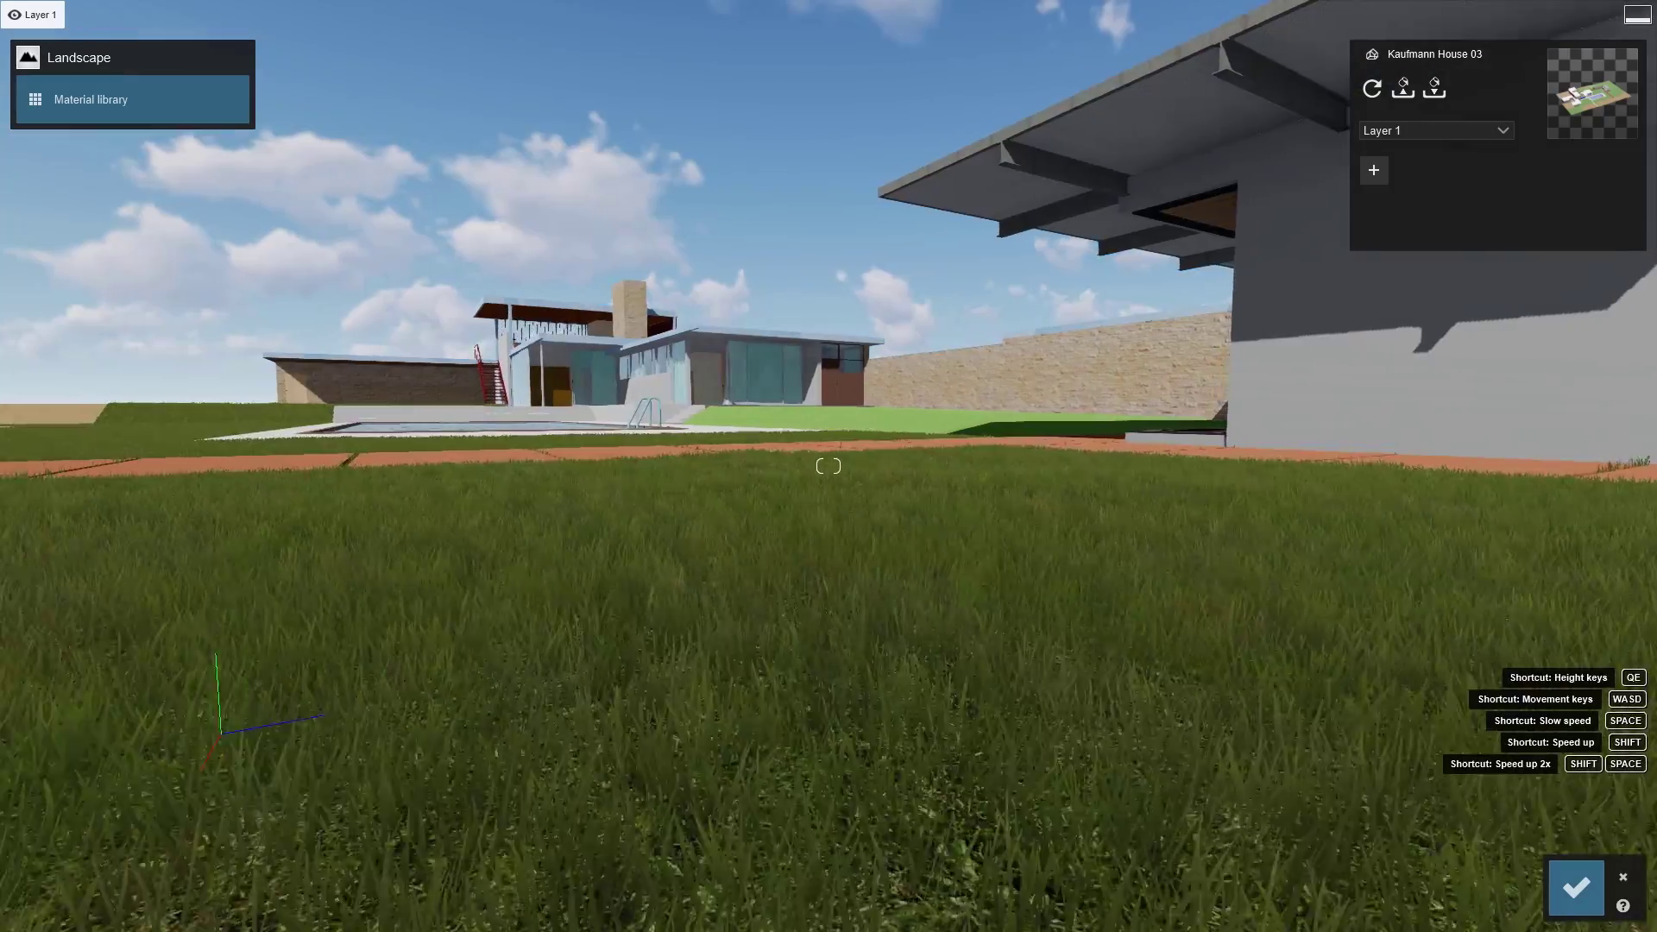
Preview several 3D grass materials on the lawn in front of the house, apply Circular Grass 01 and open its settings.
key("w")
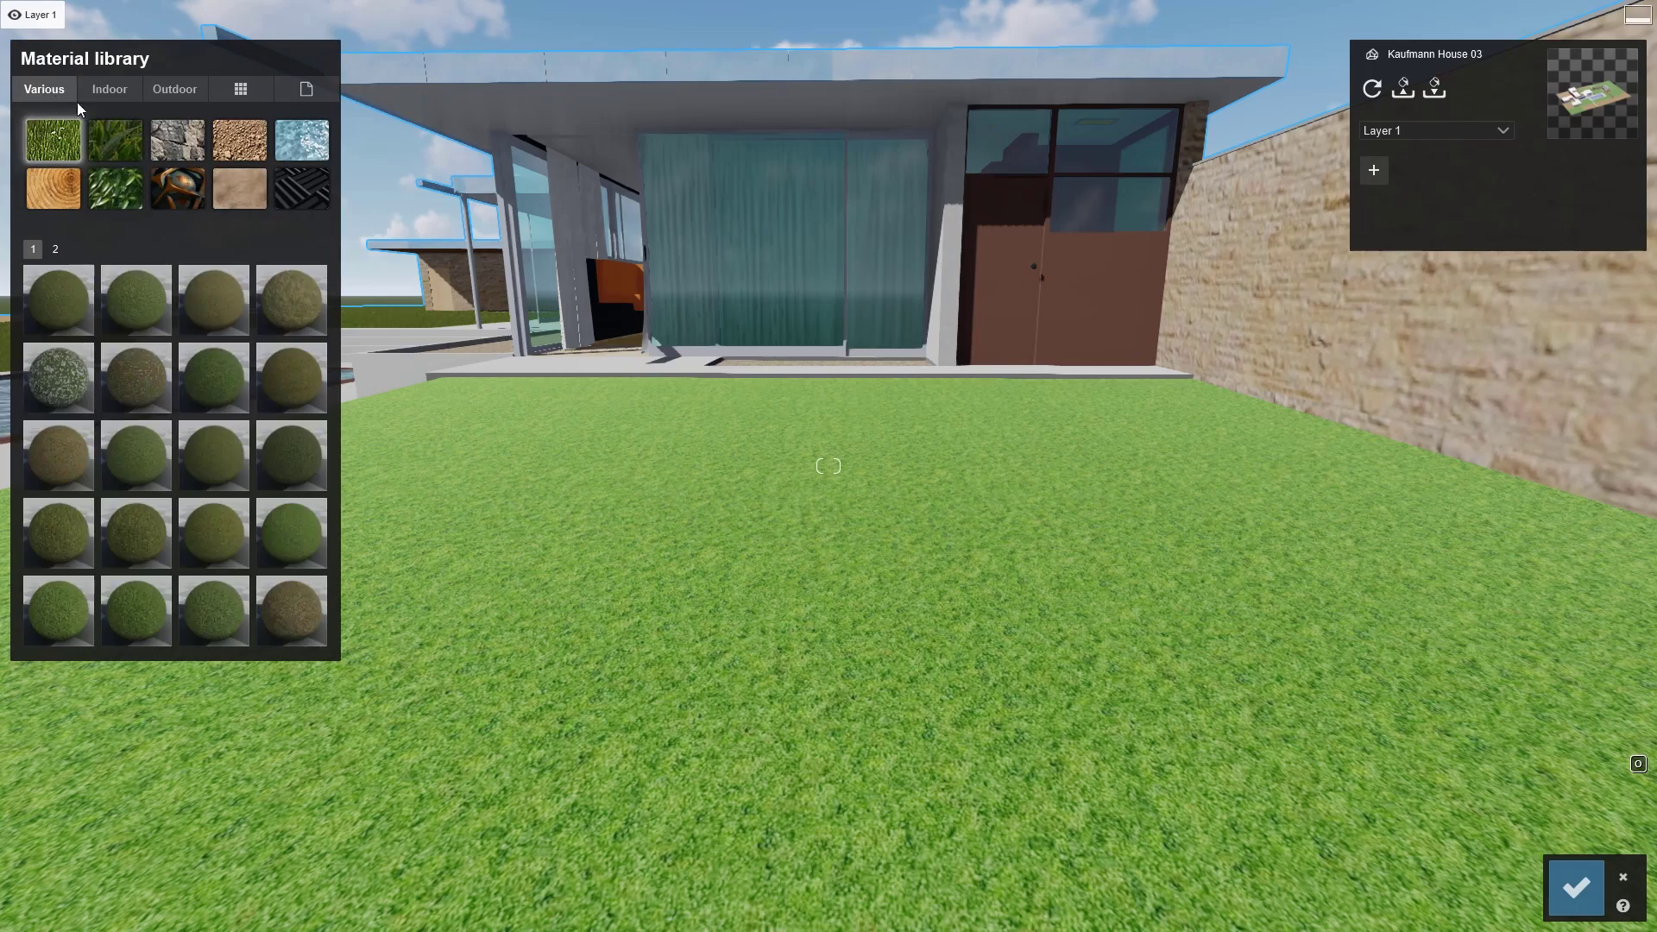
left_click(126, 130)
left_click(66, 308)
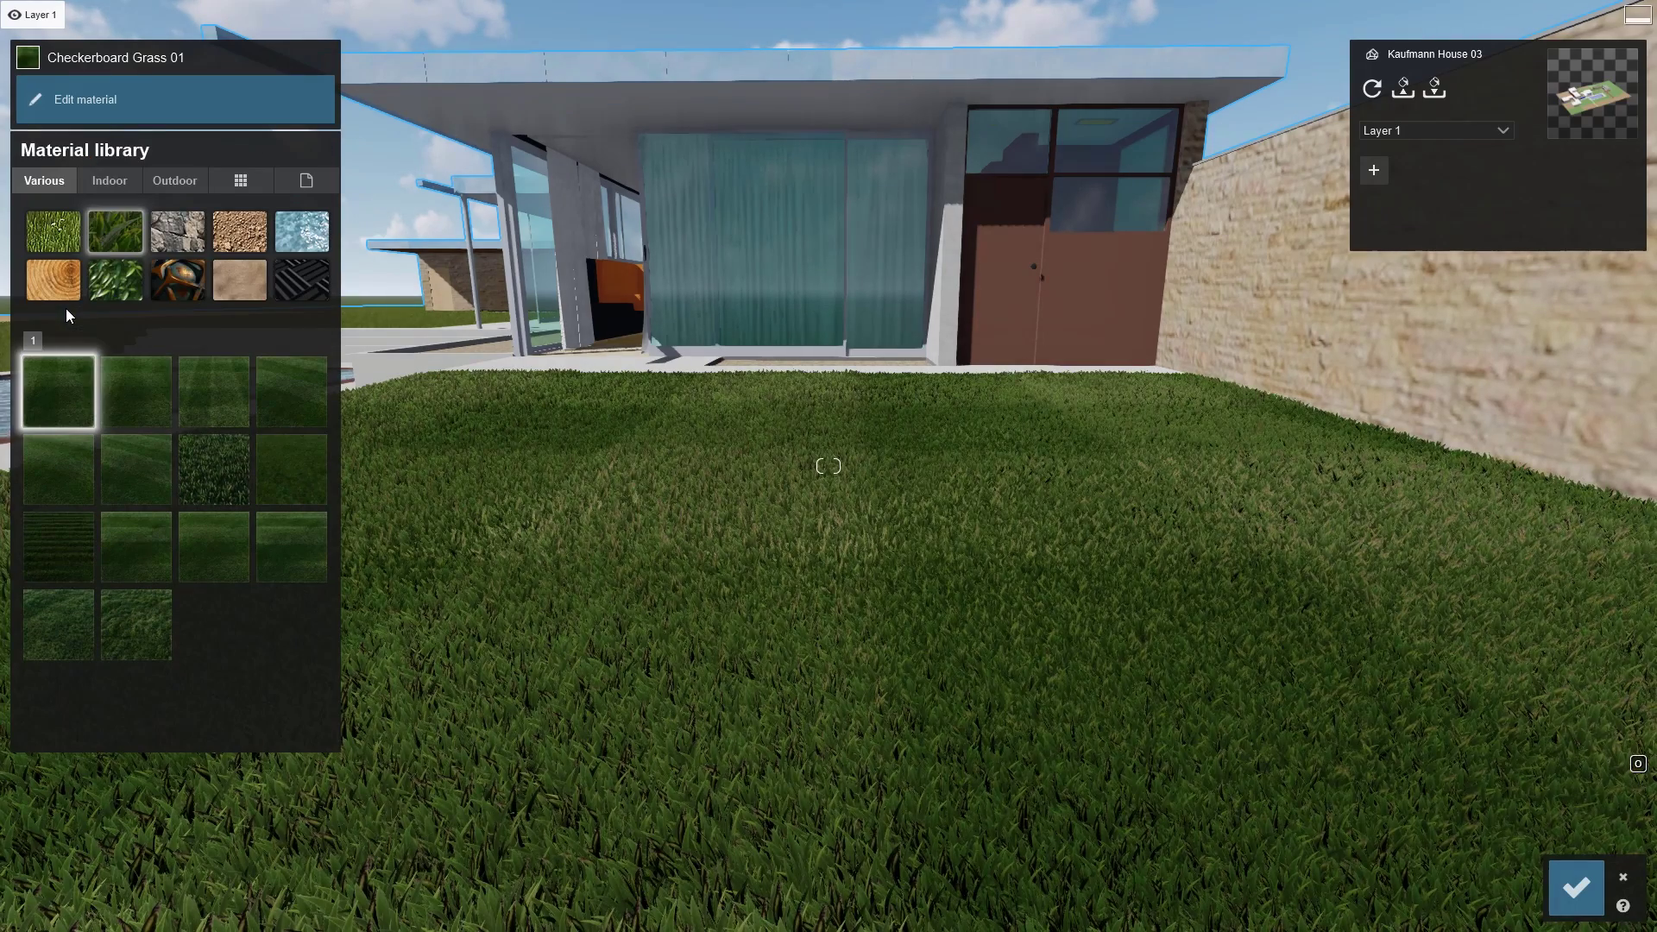
left_click(143, 396)
left_click(235, 386)
left_click(303, 385)
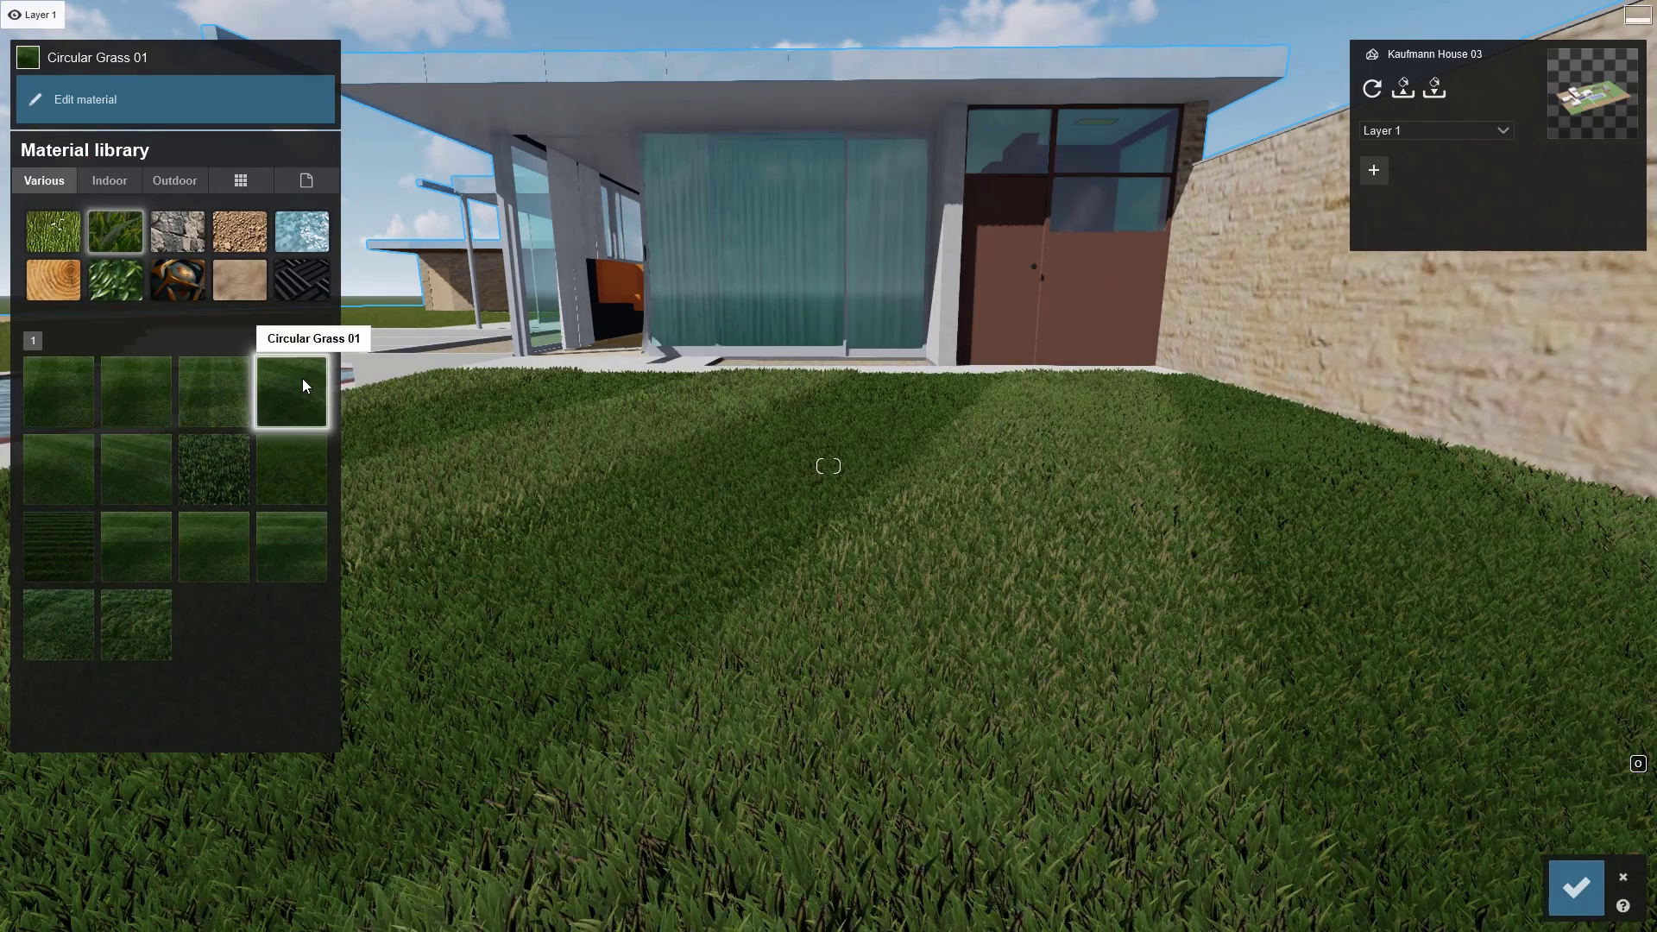
left_click(85, 100)
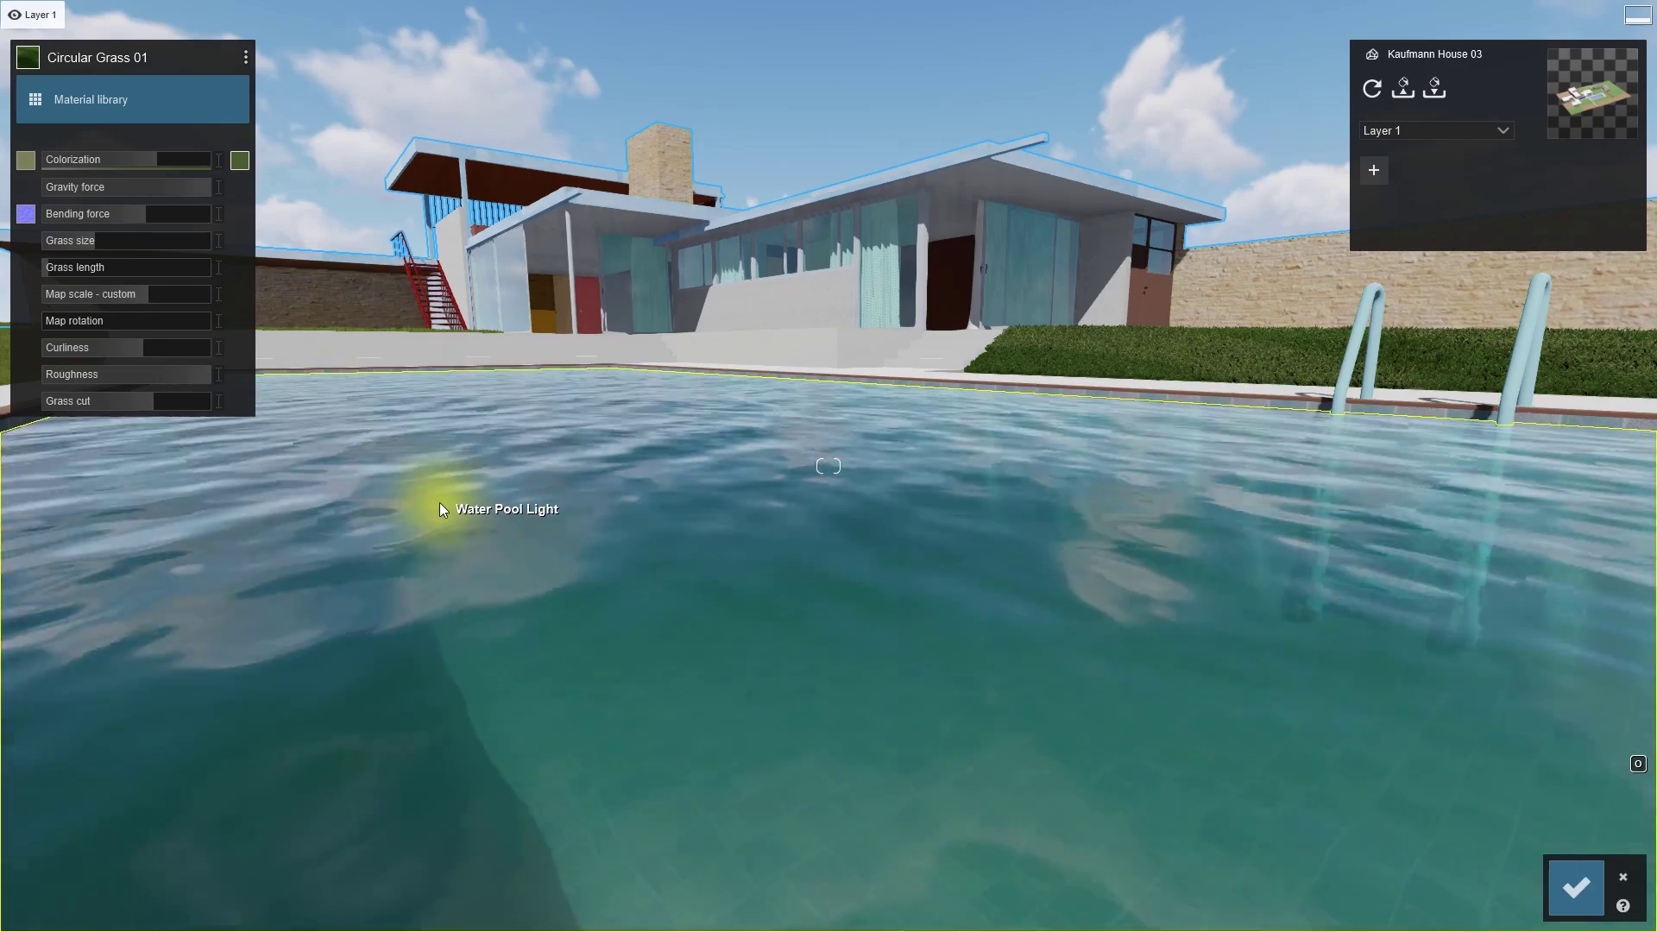
Preview Blue Ocean and Calm Tropical on the swimming pool's water surface, and apply the Nice Pool water material.
left_click(440, 505)
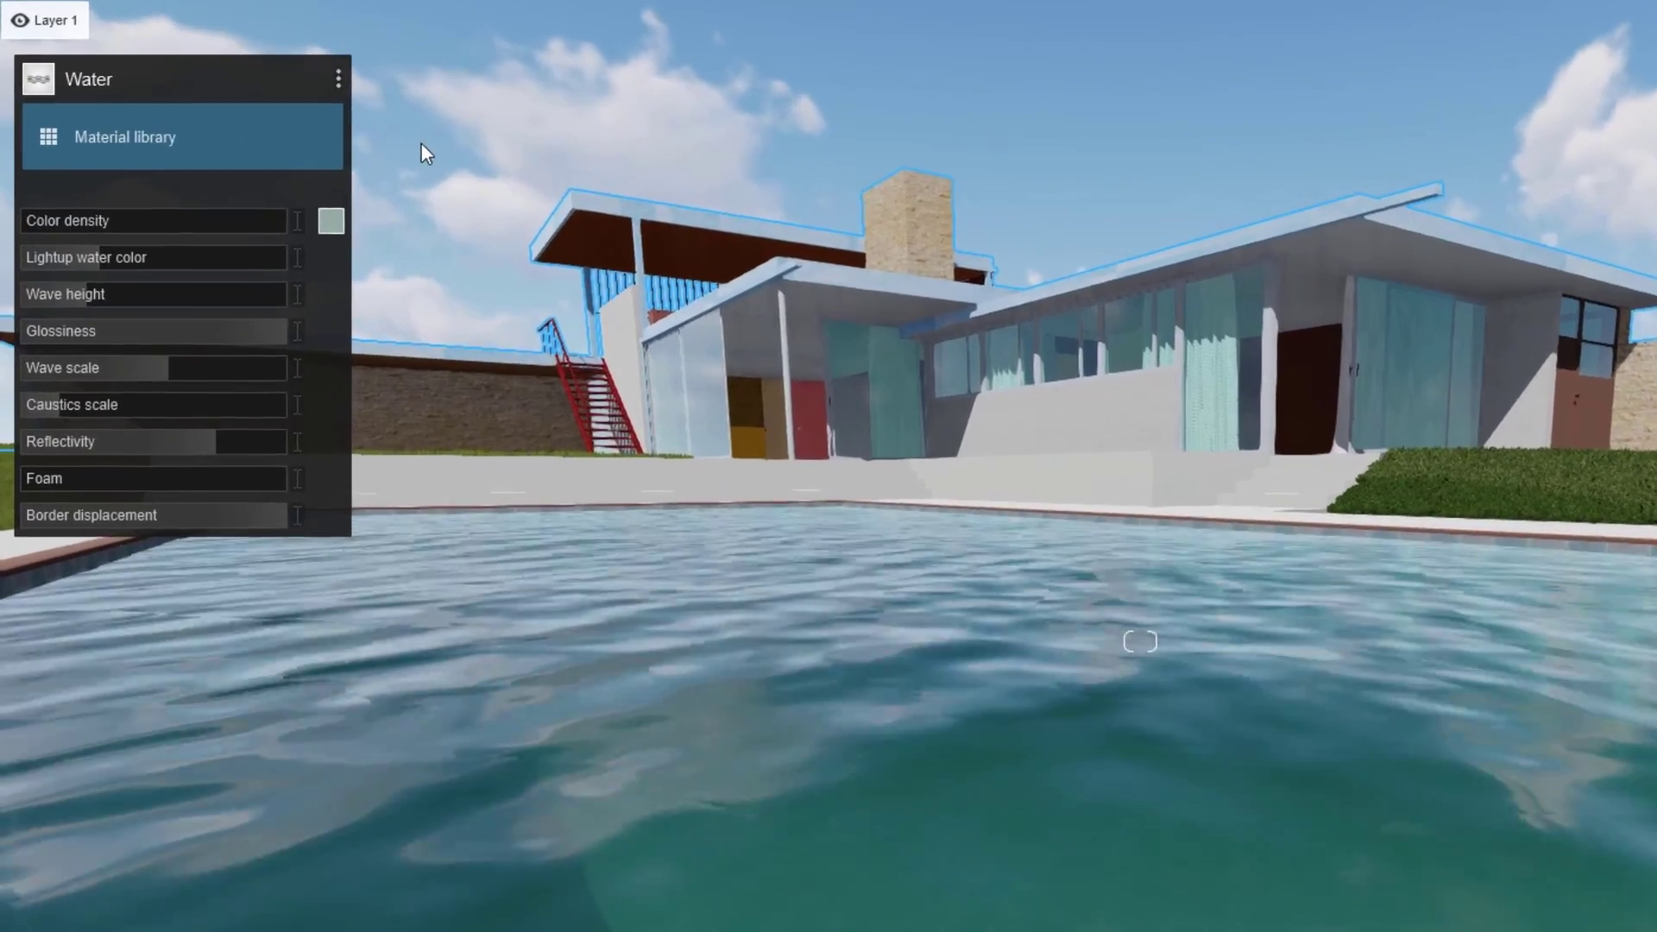
left_click(261, 154)
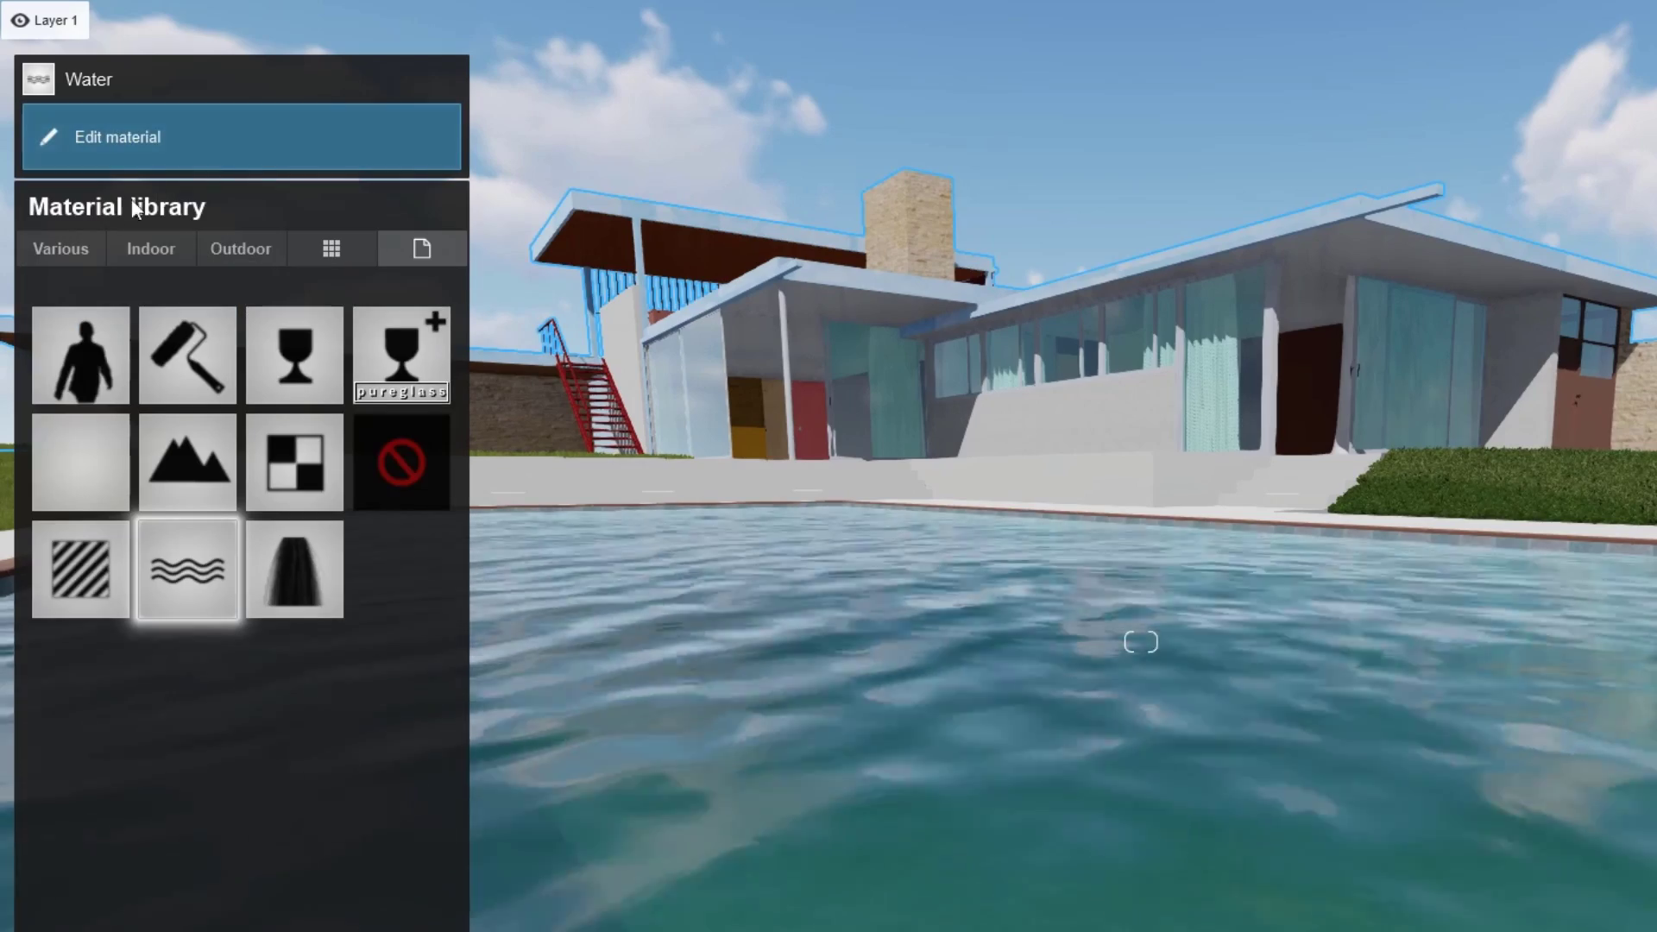
left_click(65, 248)
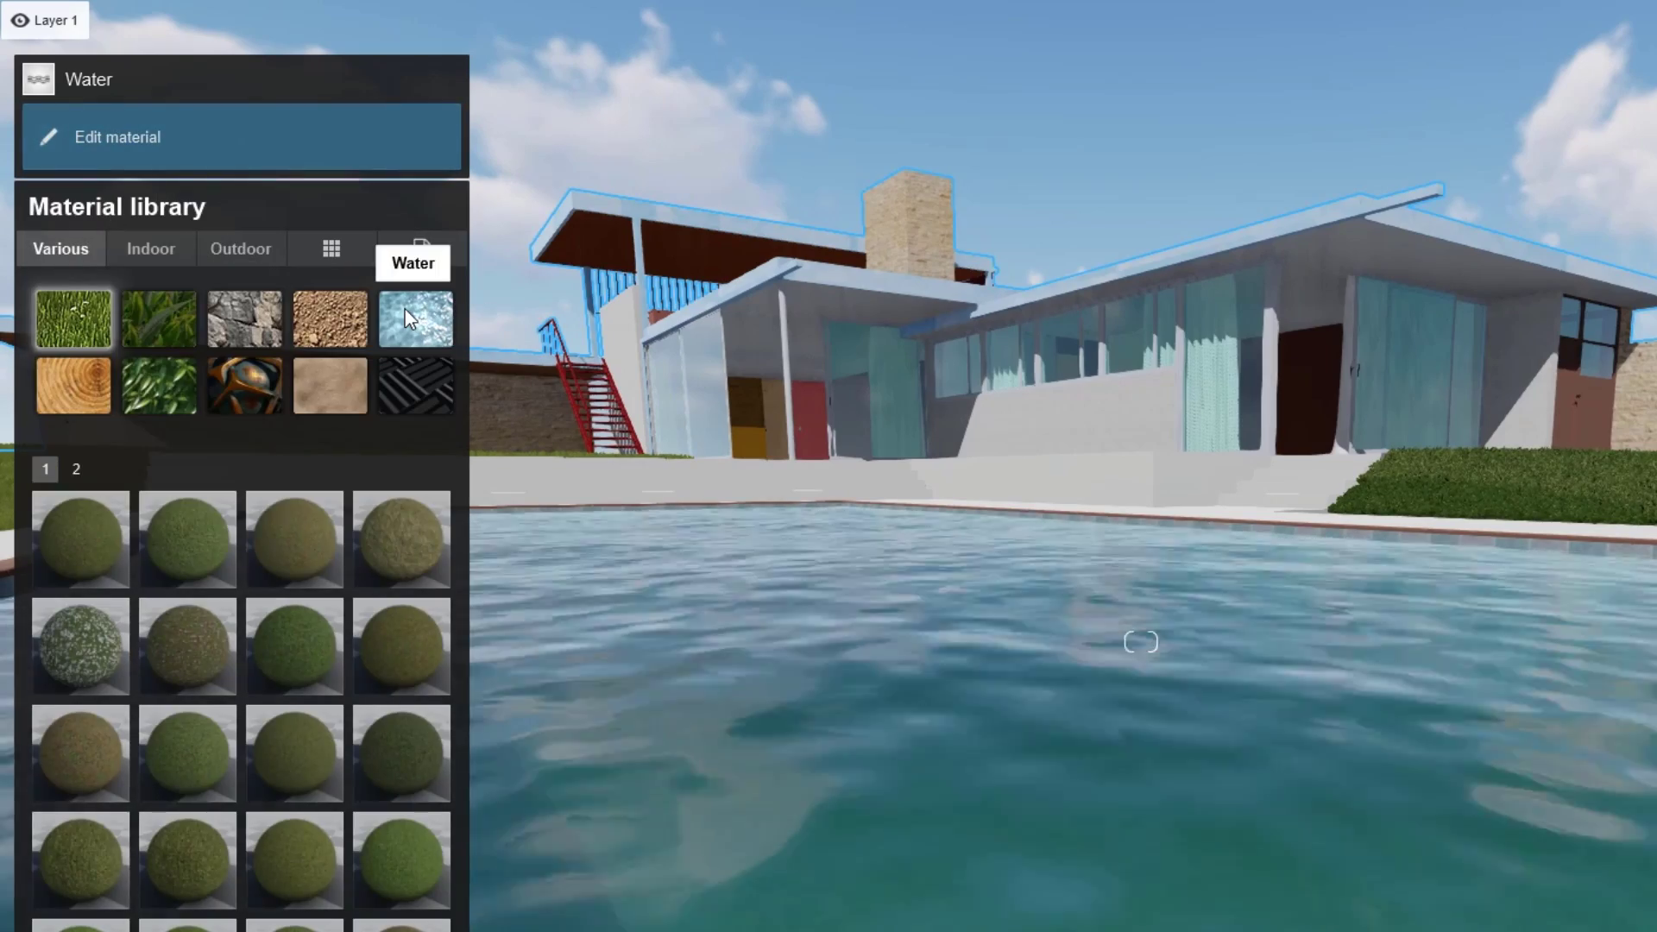
left_click(410, 319)
left_click(416, 541)
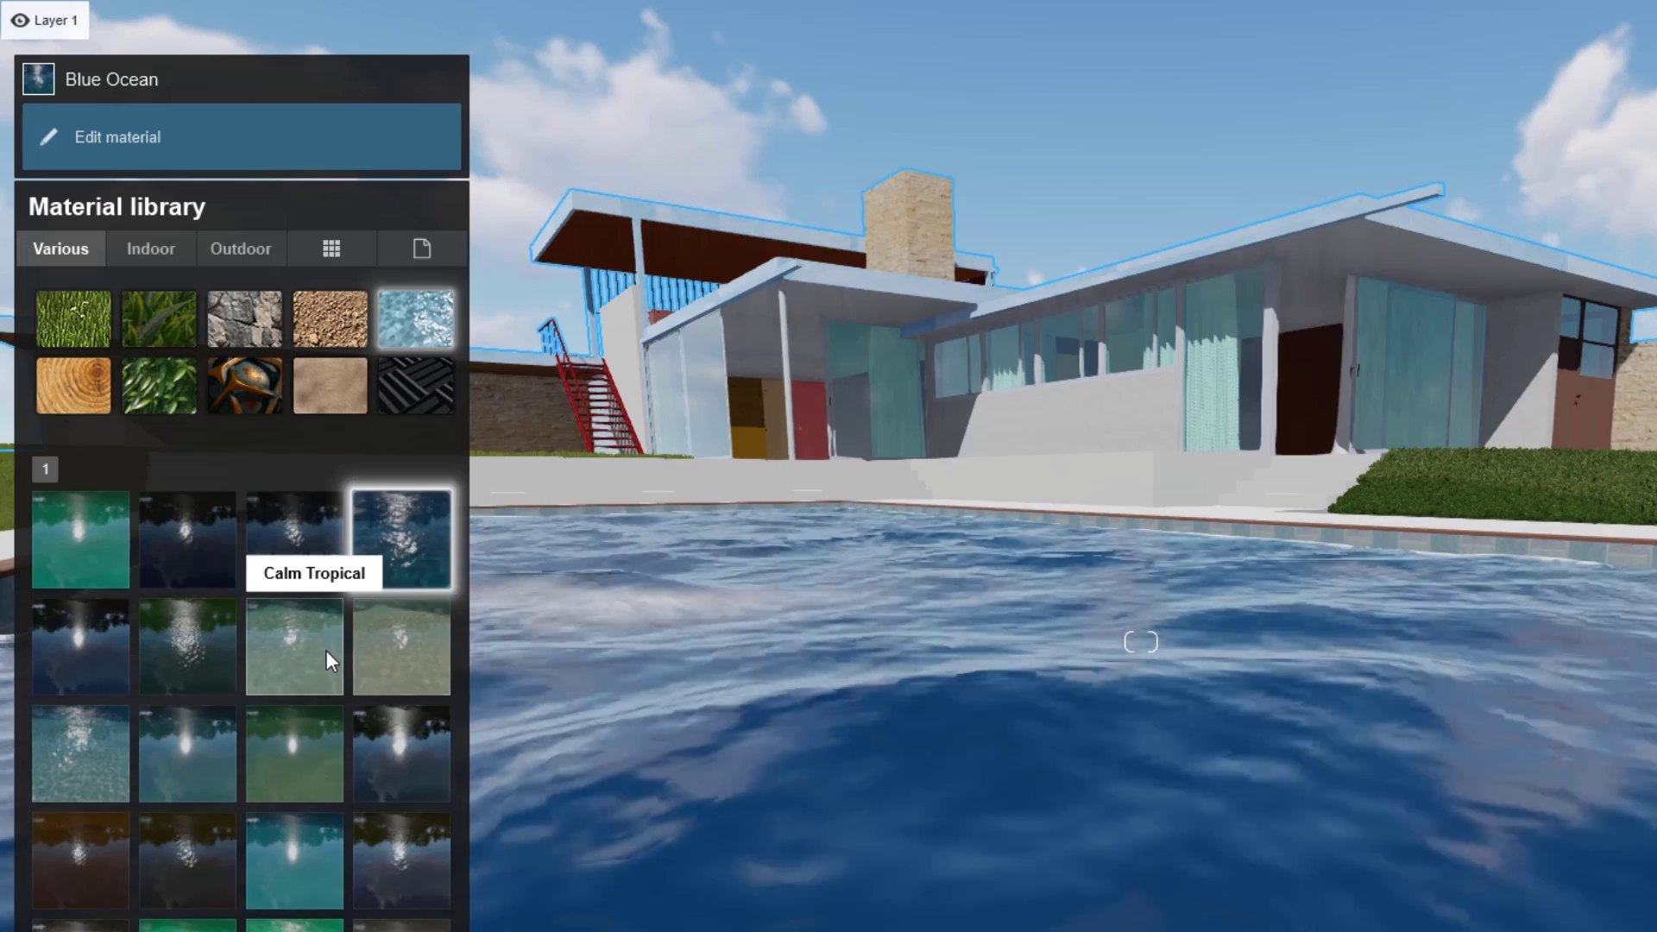
left_click(328, 650)
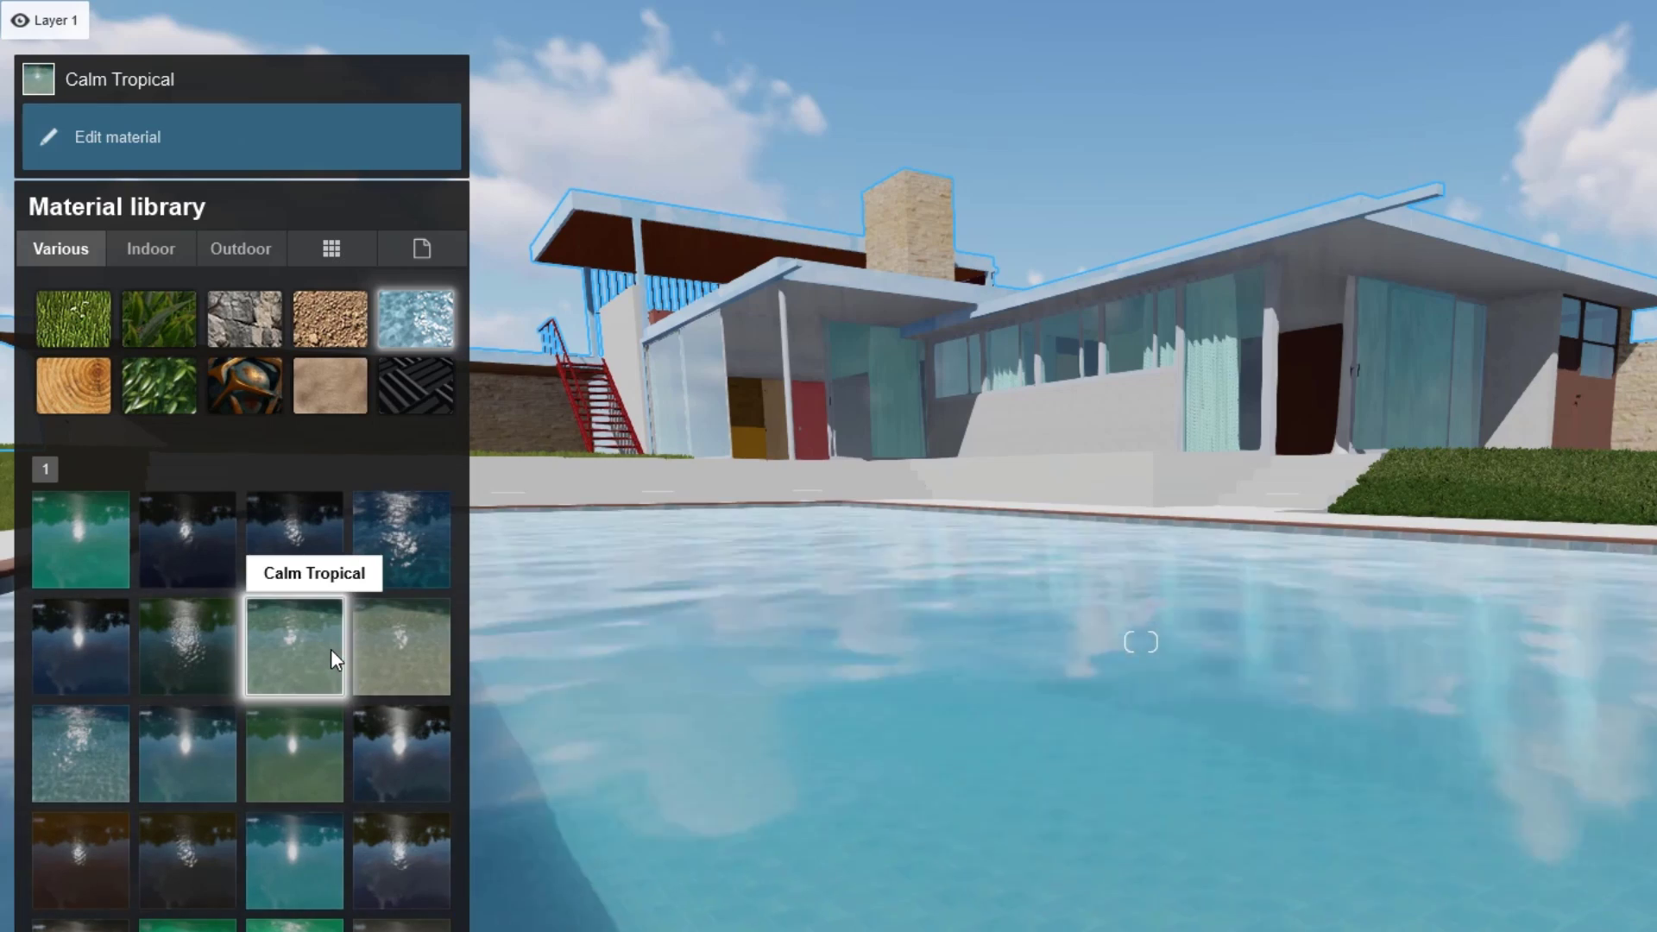
left_click(305, 857)
left_click(305, 857)
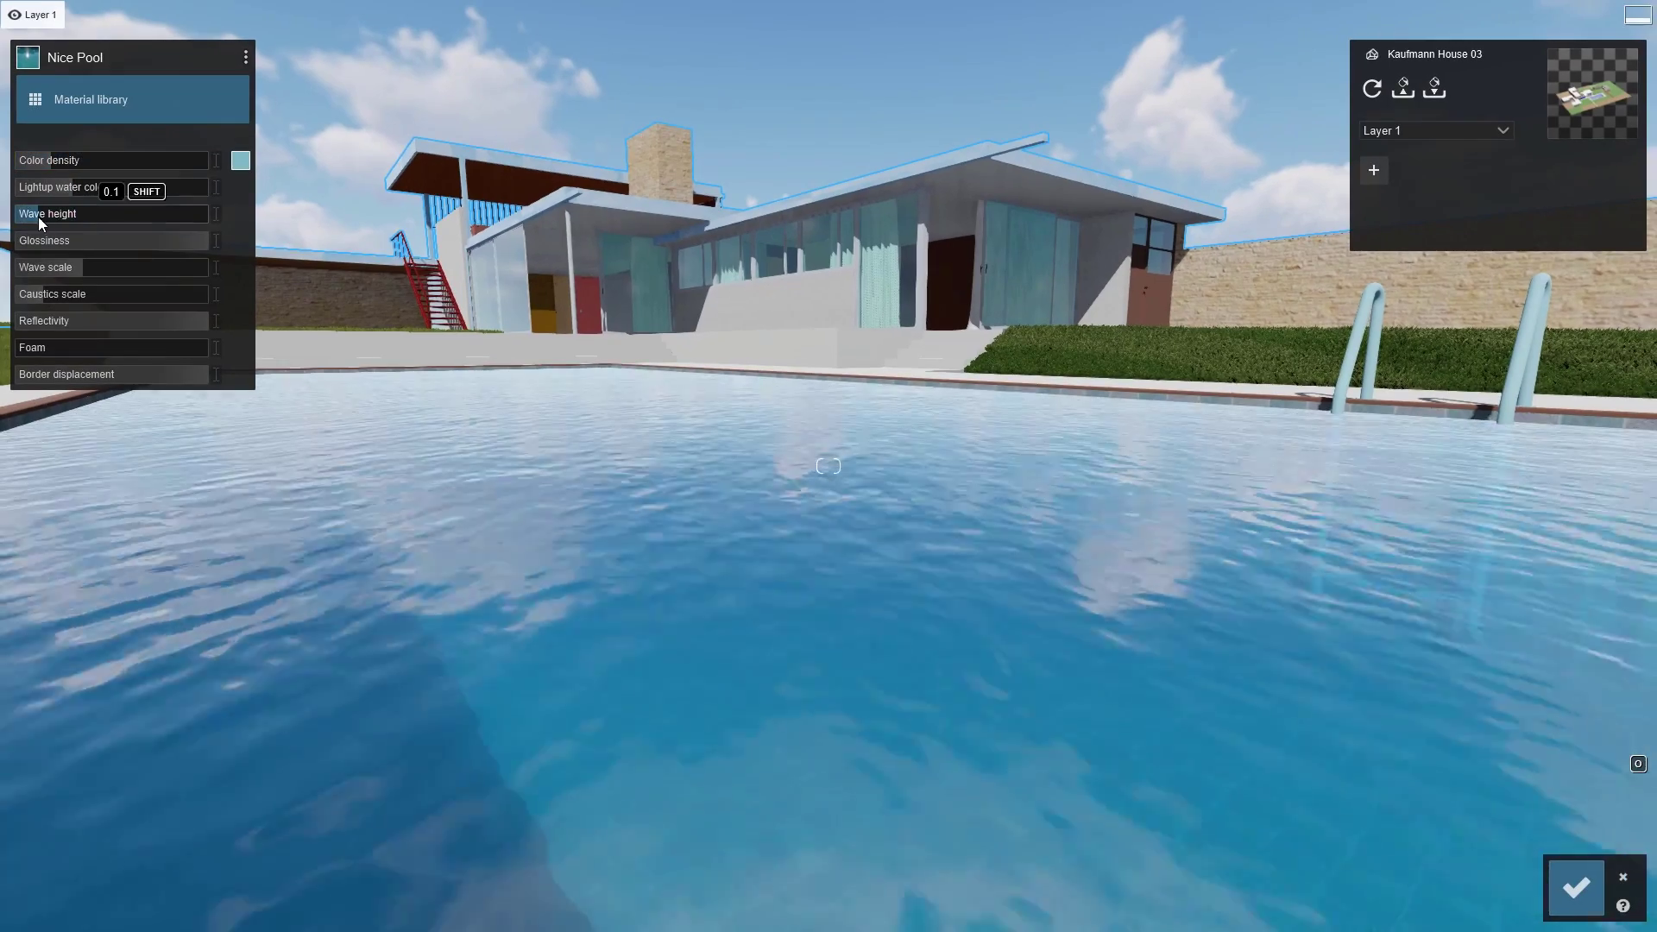
Fine-tune the Nice Pool water by reducing its wave scale, raising its caustics scale and increasing its foam.
left_click_drag(111, 273, 49, 273)
left_click(128, 294)
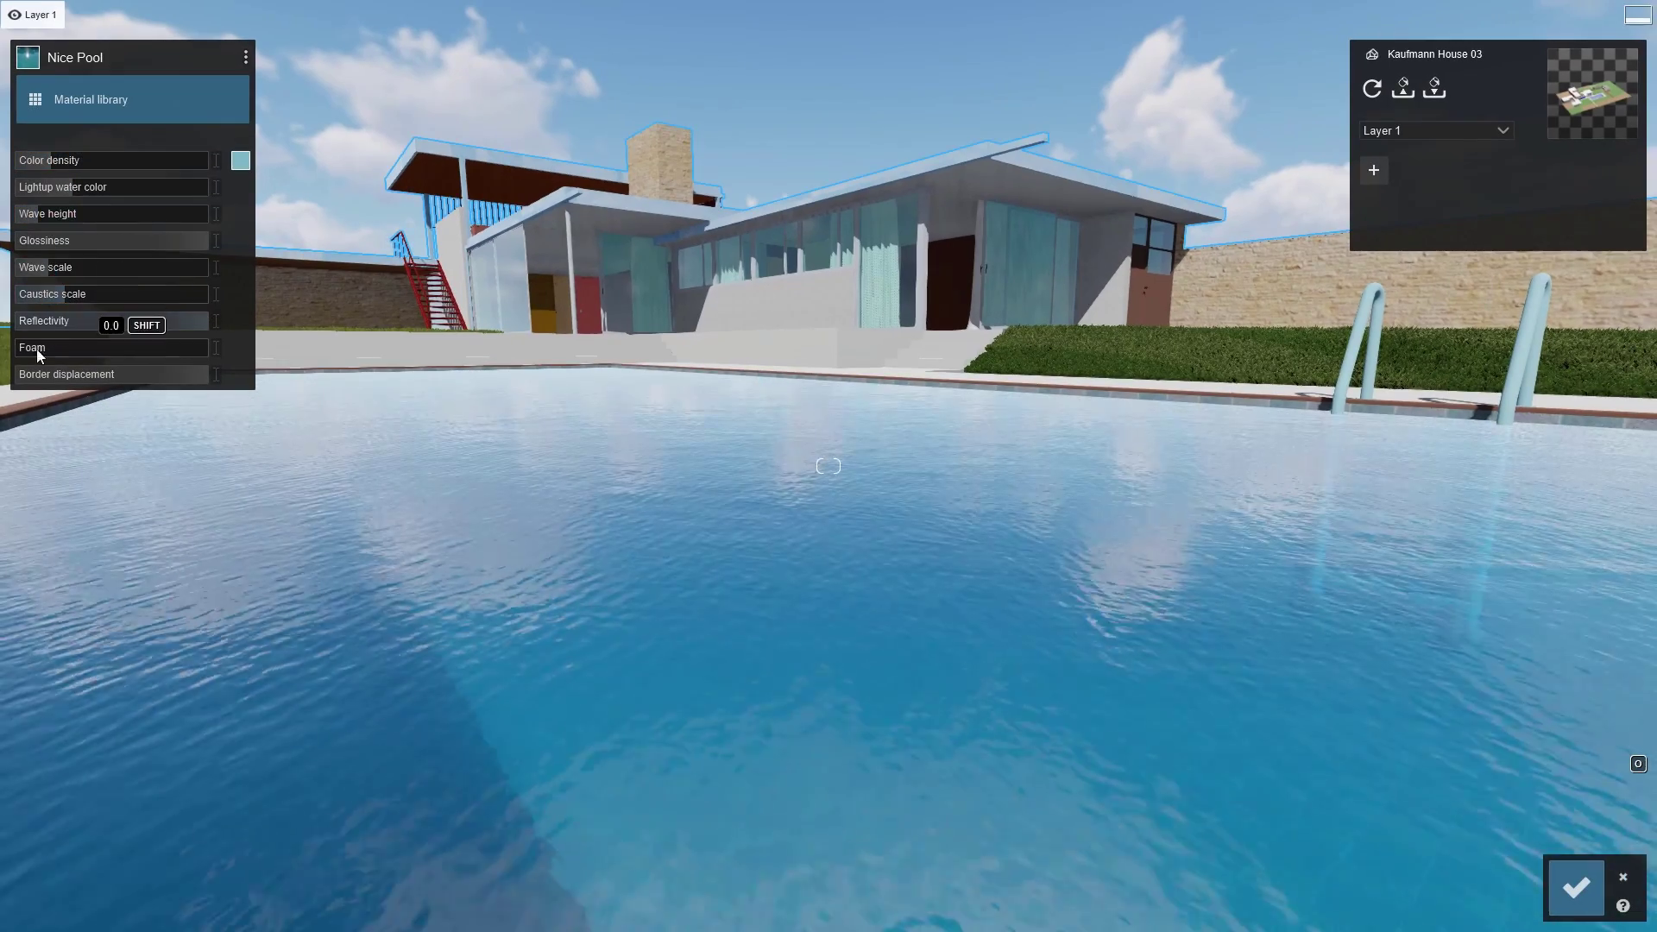
left_click_drag(36, 348, 85, 350)
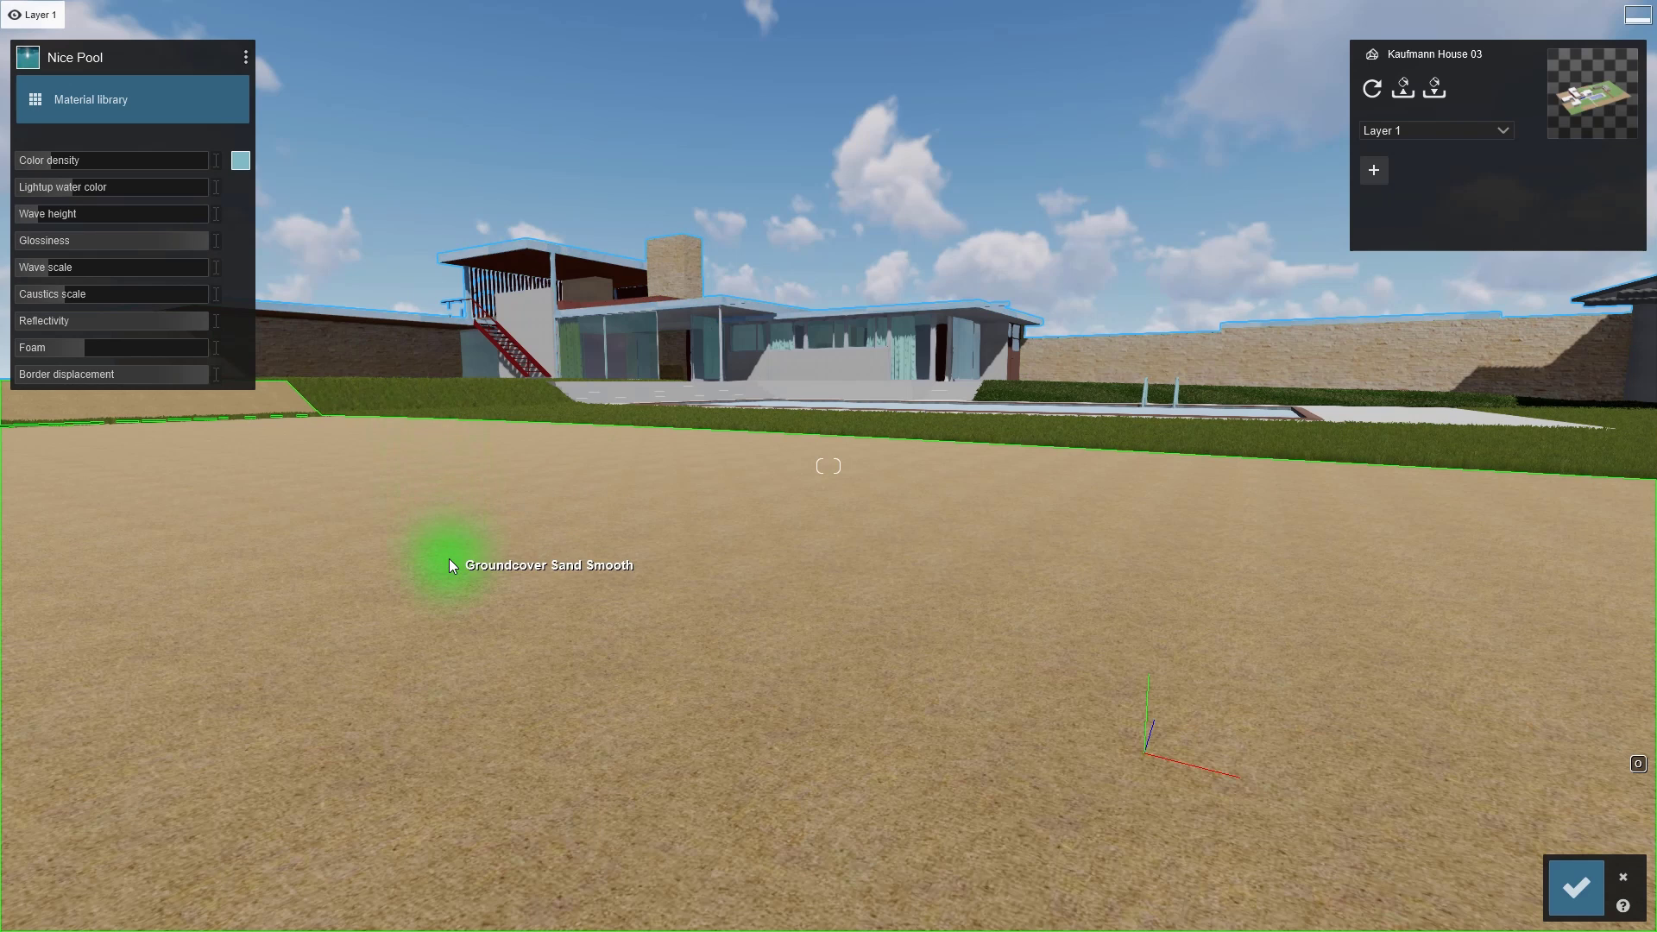
Apply the Evermotion Sand 001 2048 soil material to the sandy ground around the property.
left_click(449, 560)
left_click(59, 93)
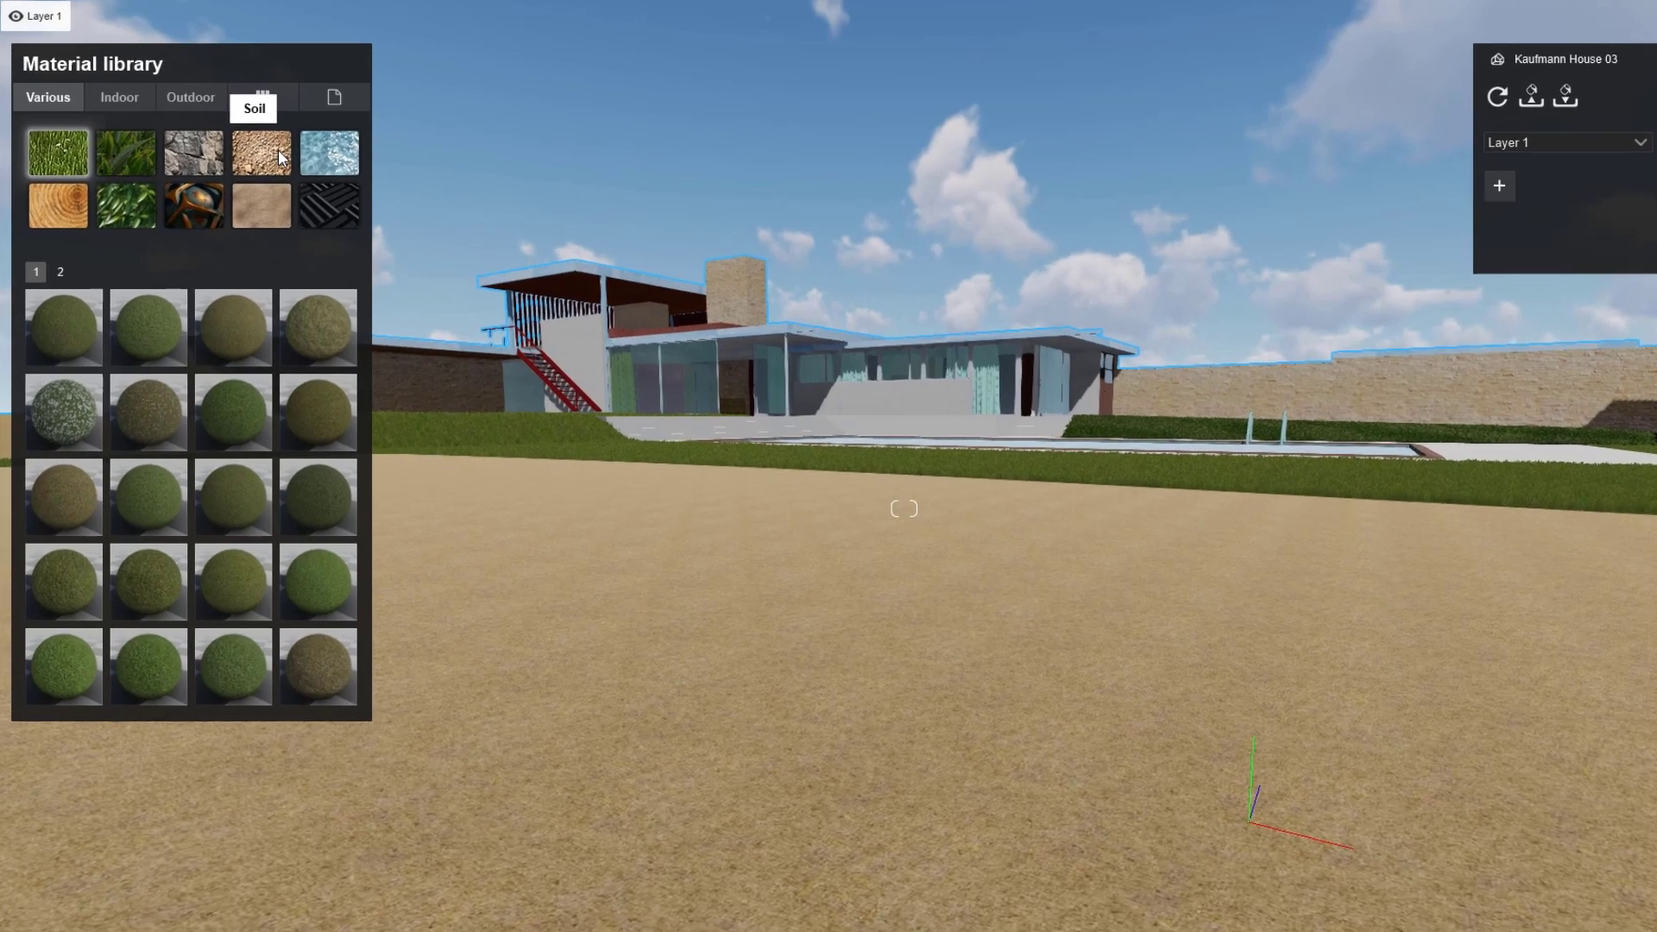
left_click(250, 142)
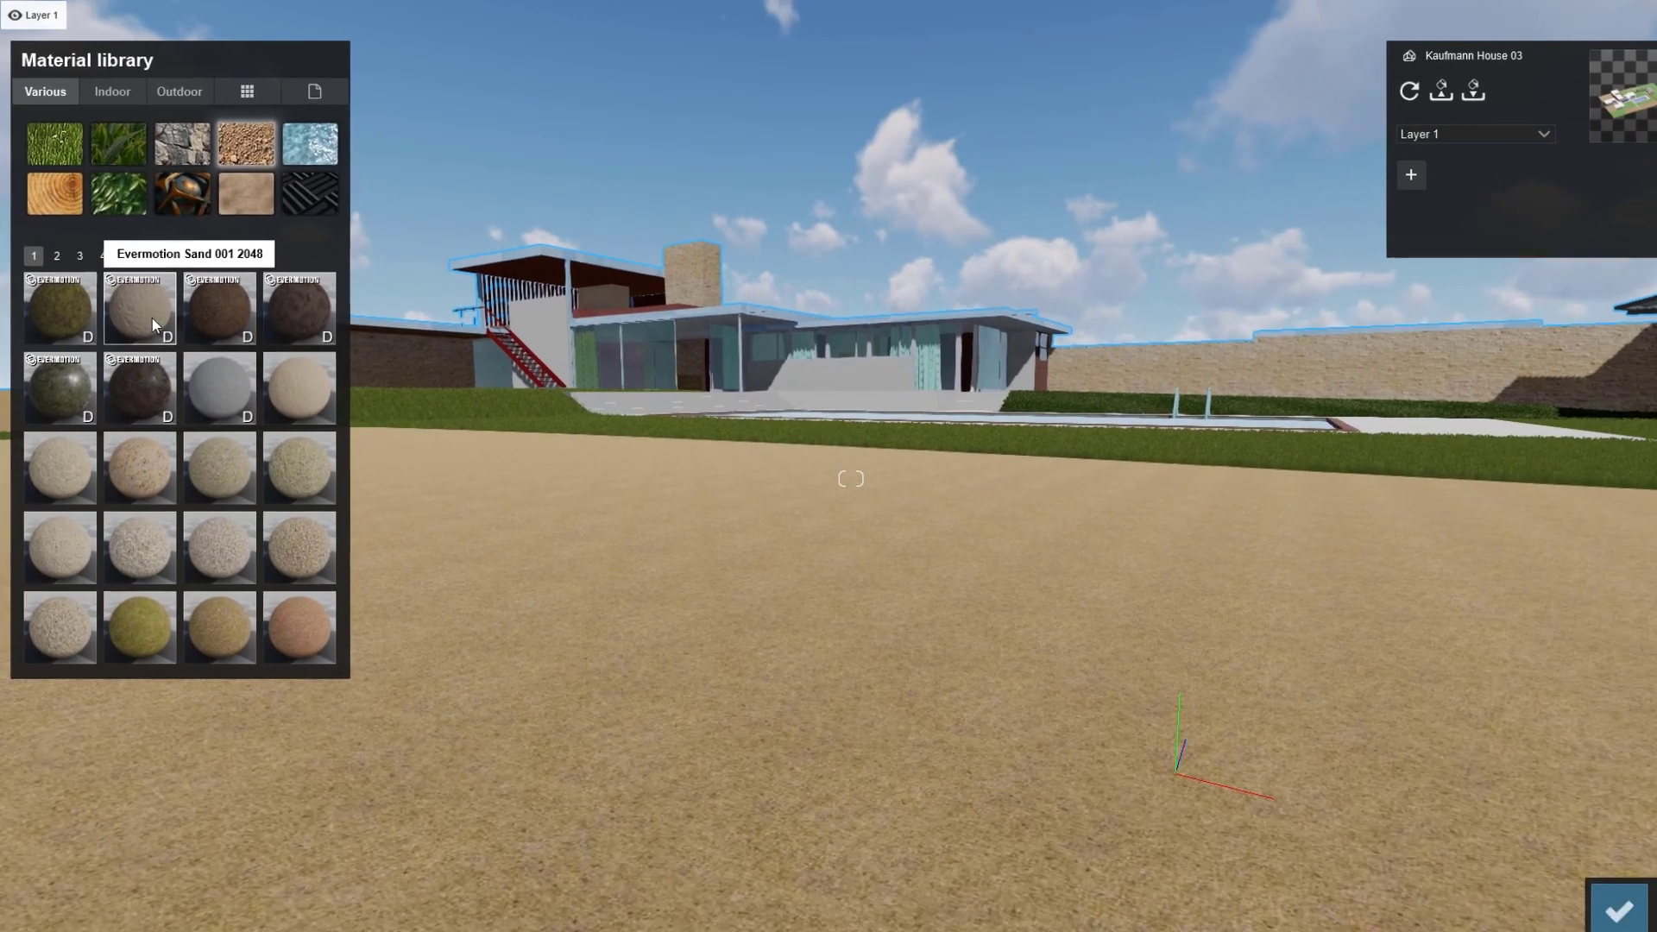
left_click(152, 323)
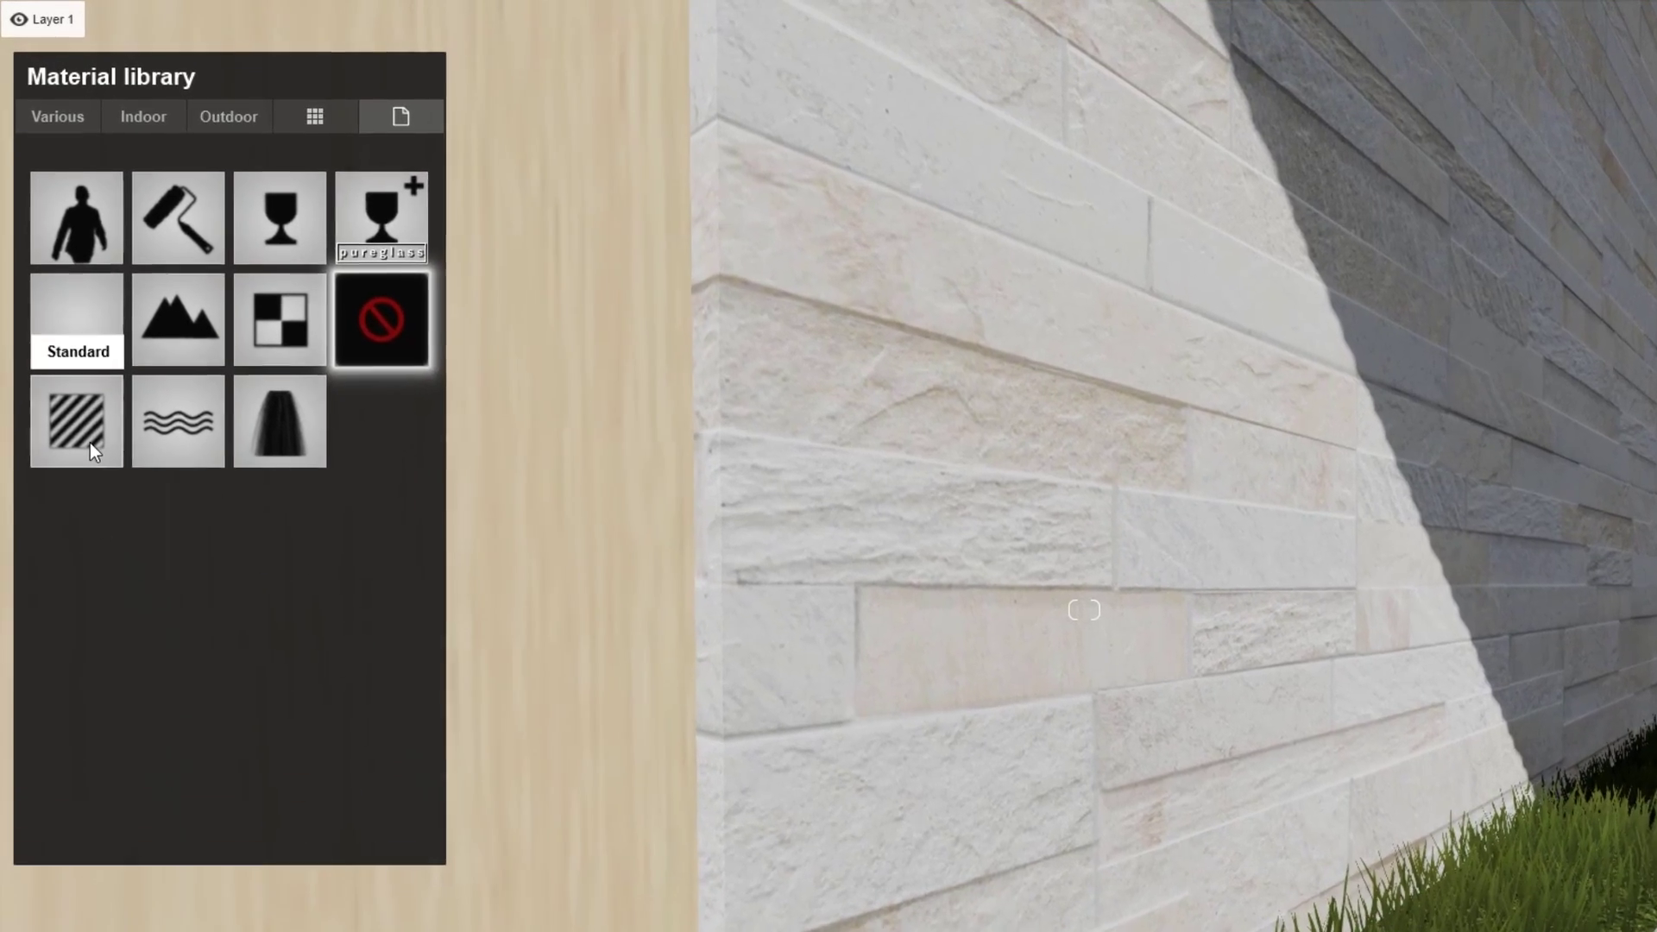
Assign the Standard material to the stone-clad wall and lower its reflectivity.
left_click(58, 244)
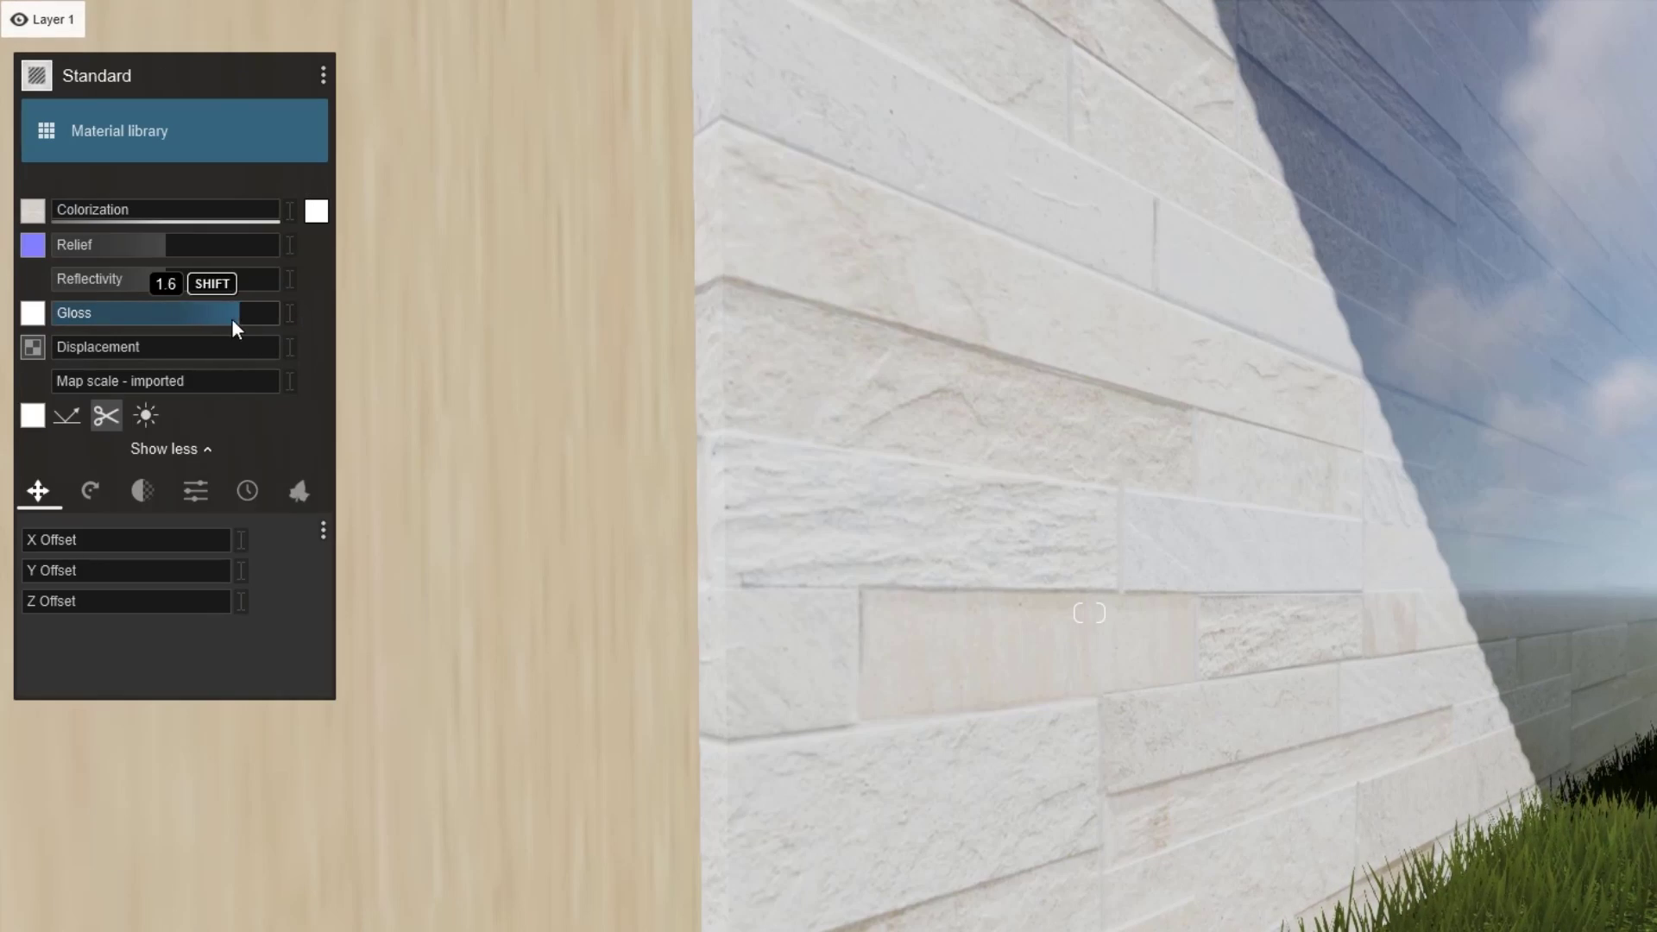
left_click_drag(112, 279, 75, 287)
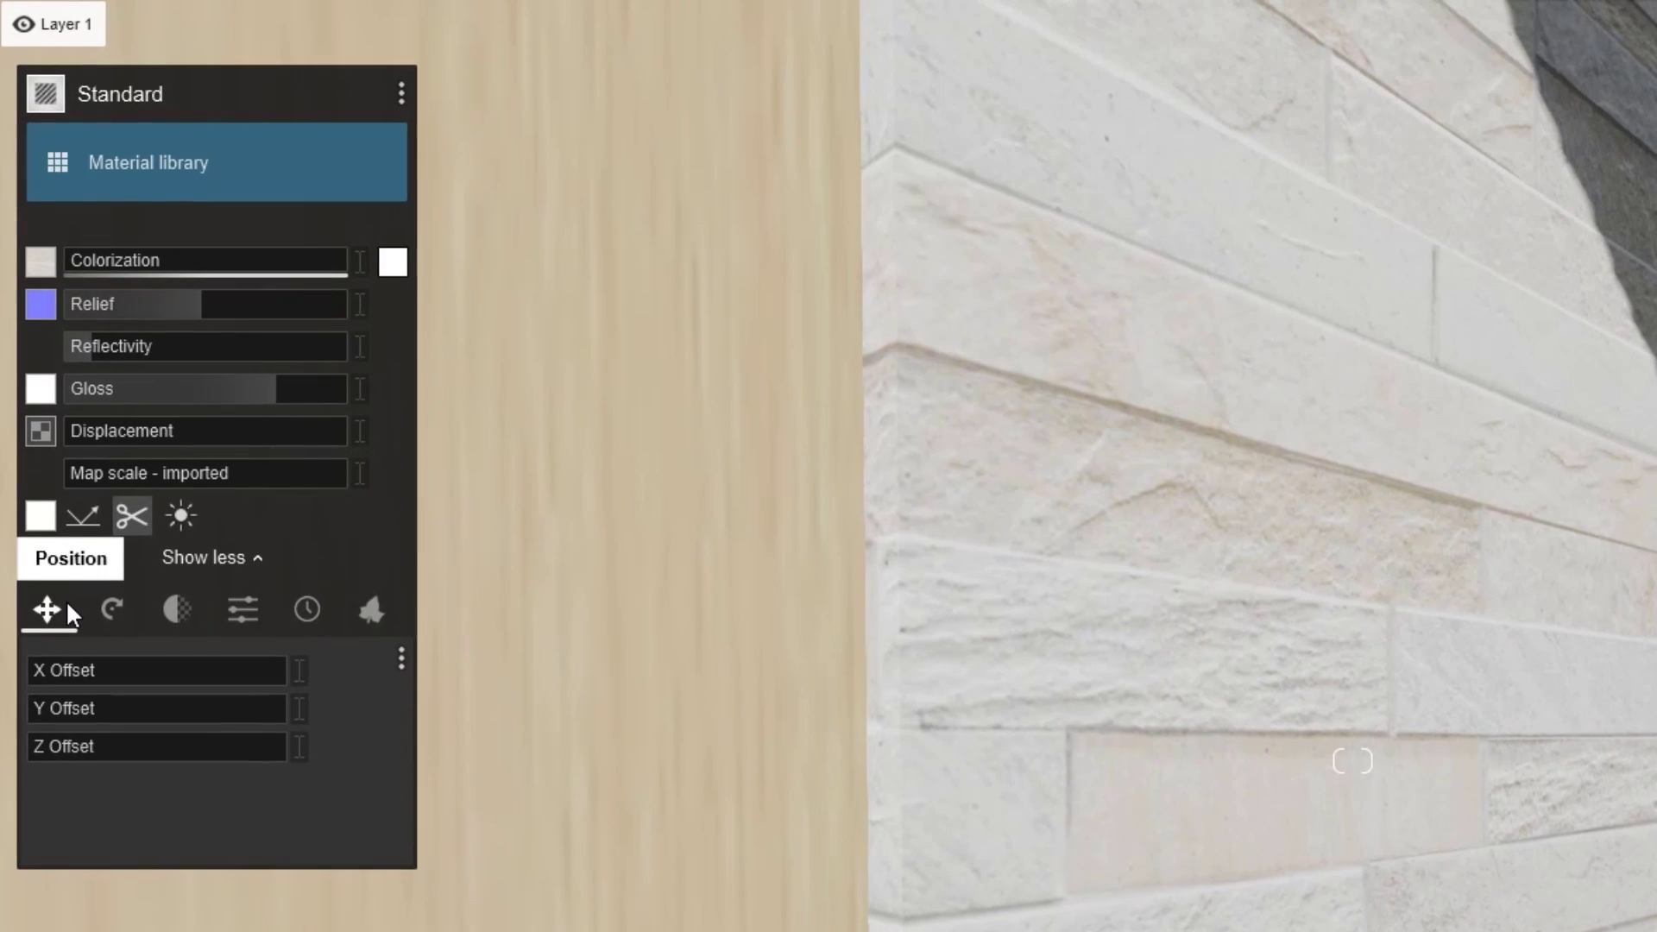
Review the Standard material's extended properties, including Orientation, Settings and Foliage.
left_click(121, 600)
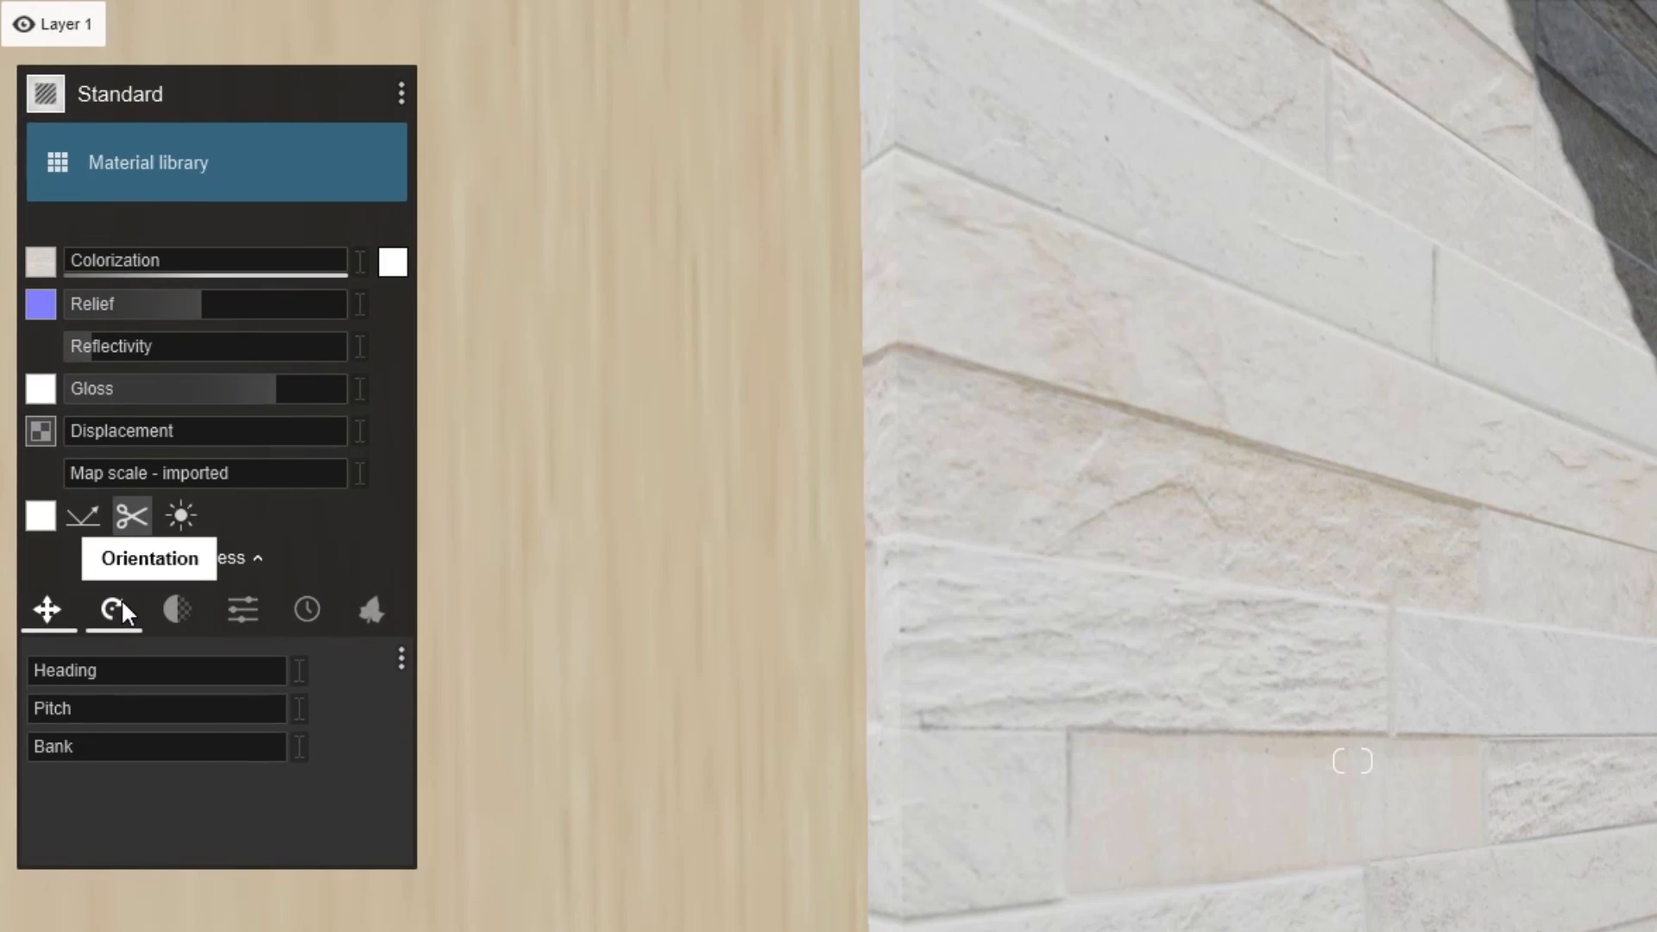
left_click(199, 602)
left_click(267, 603)
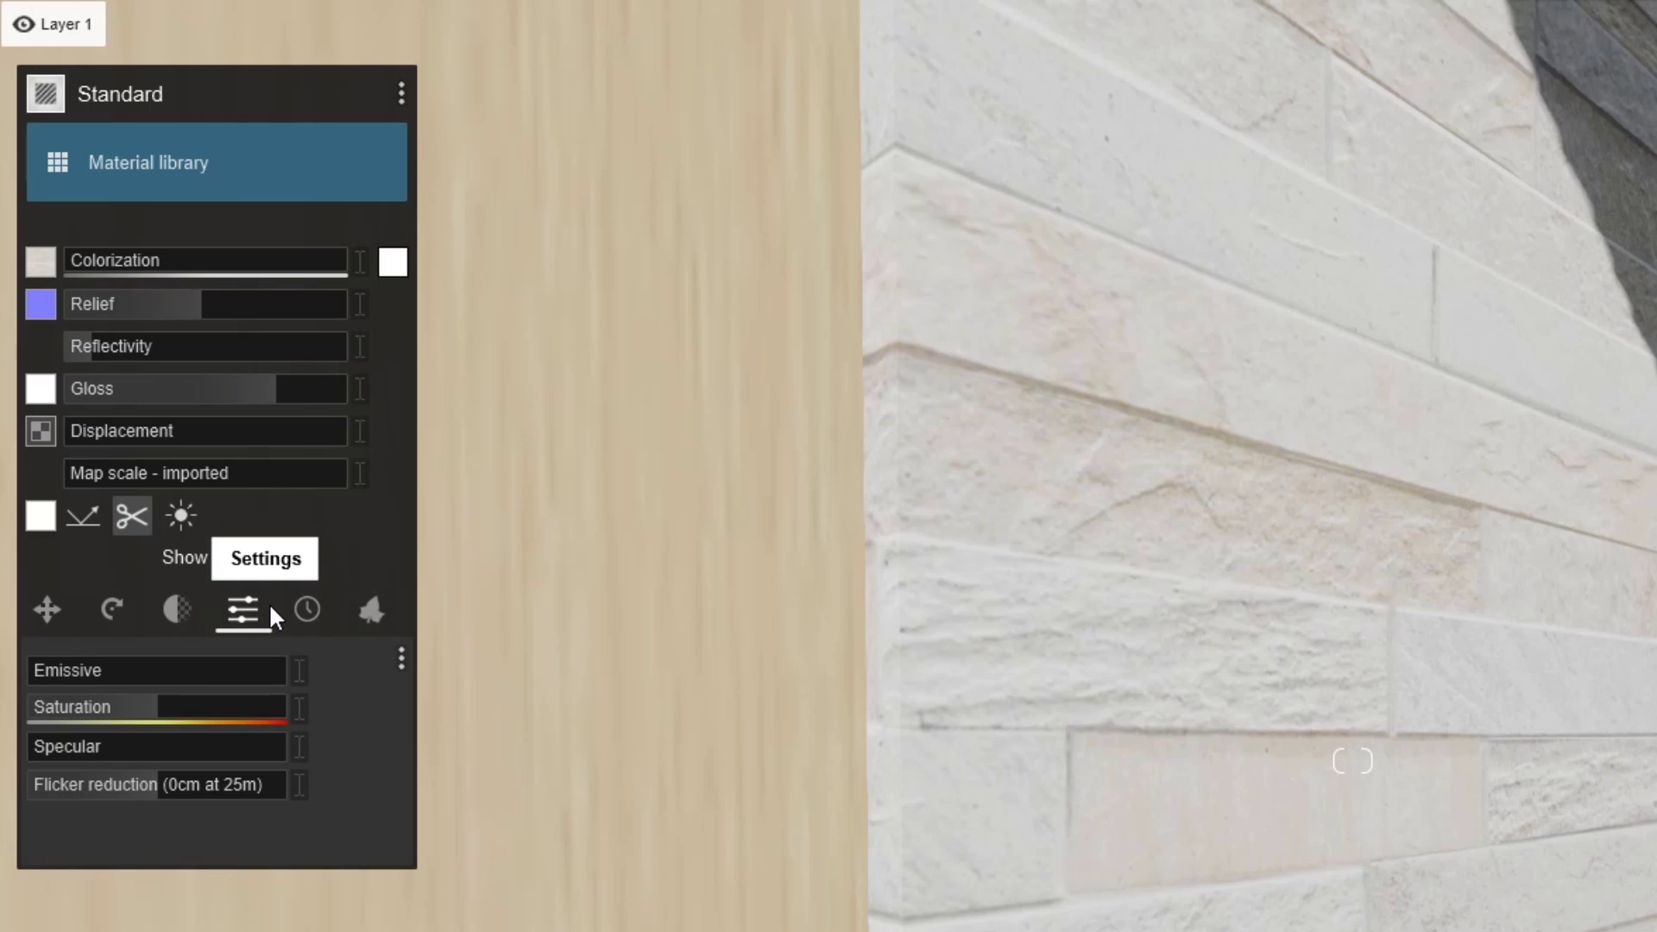
left_click(321, 604)
left_click(371, 610)
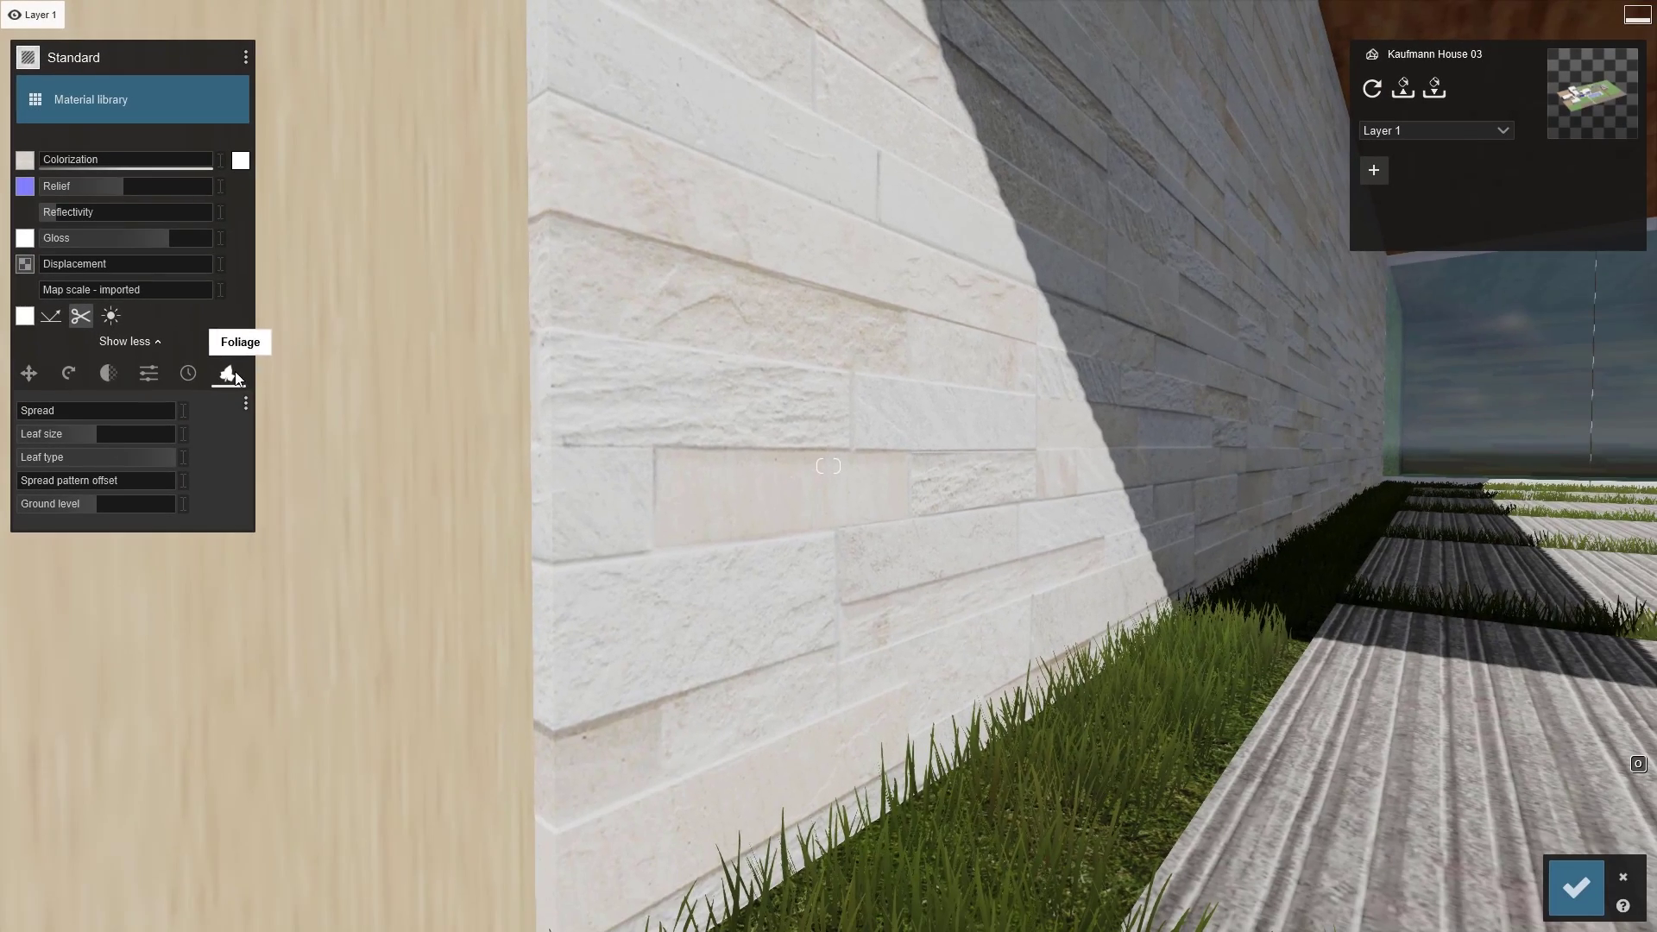
Start importing a displacement map for the stone wall's Standard material from the Stone Wall texture folder.
left_click(25, 264)
left_click(273, 71)
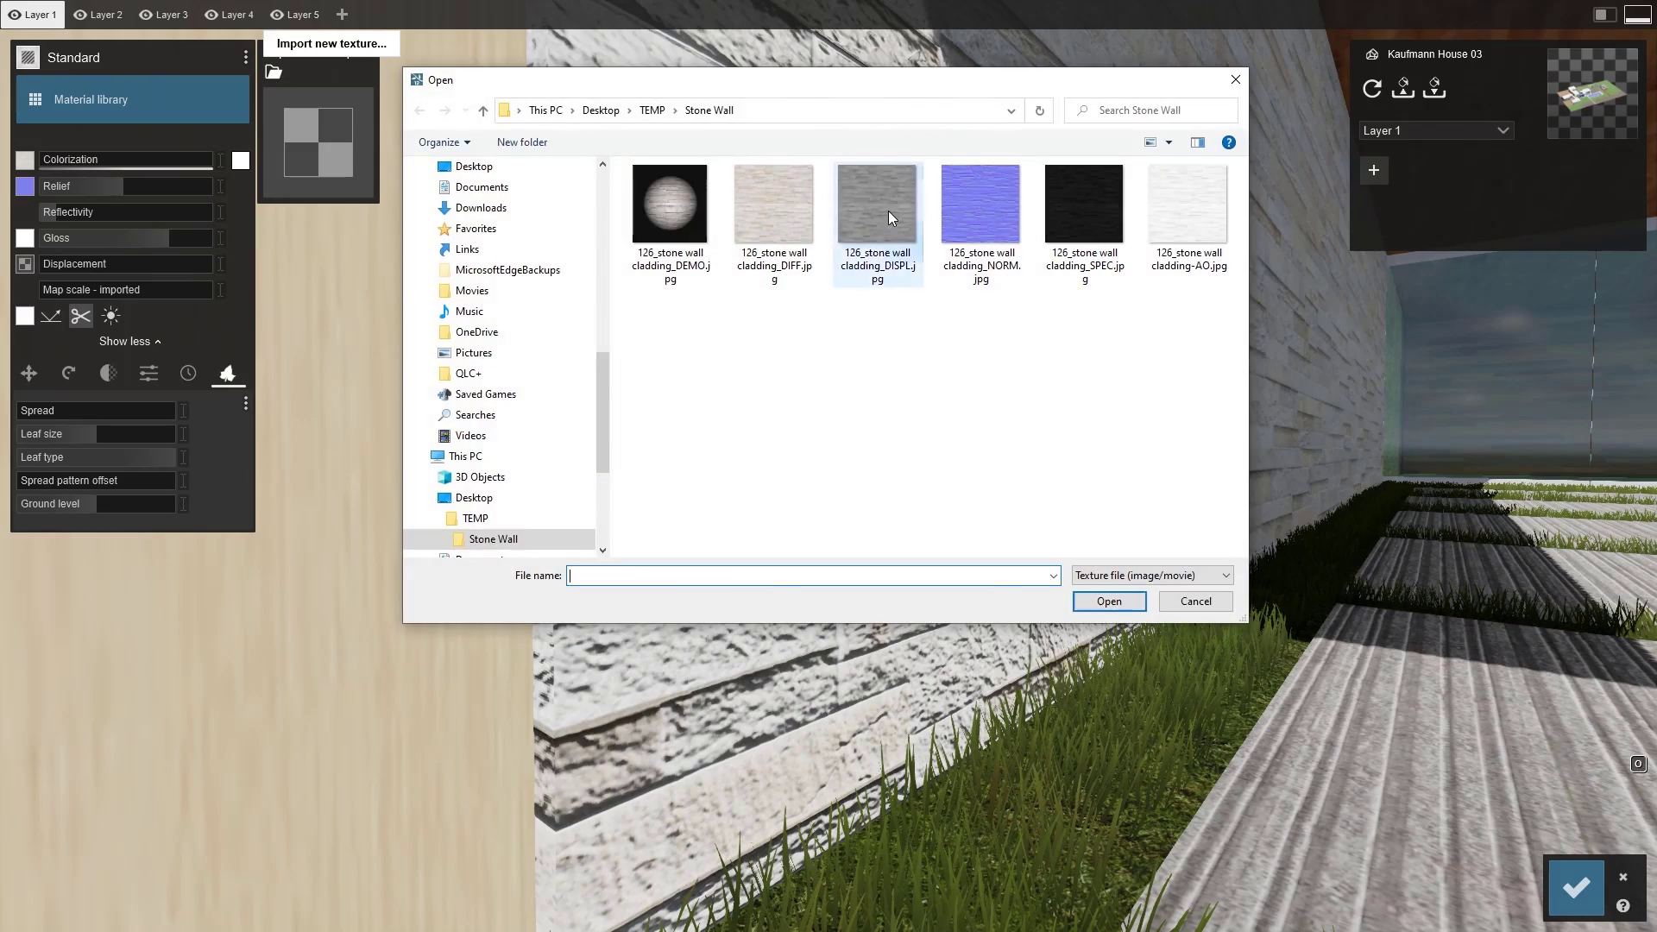